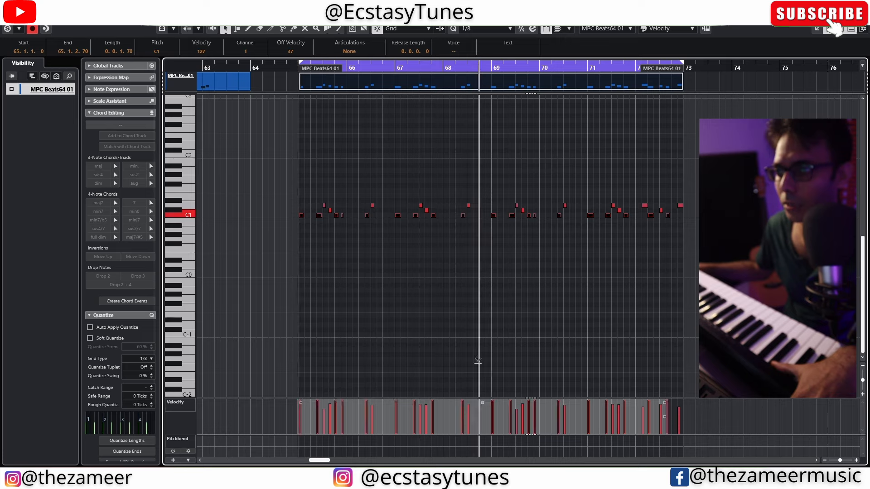
Select all the notes above the C1 row across the MPC Beats64 01 part.
{"action": "left_click", "coordinate": [535, 278]}
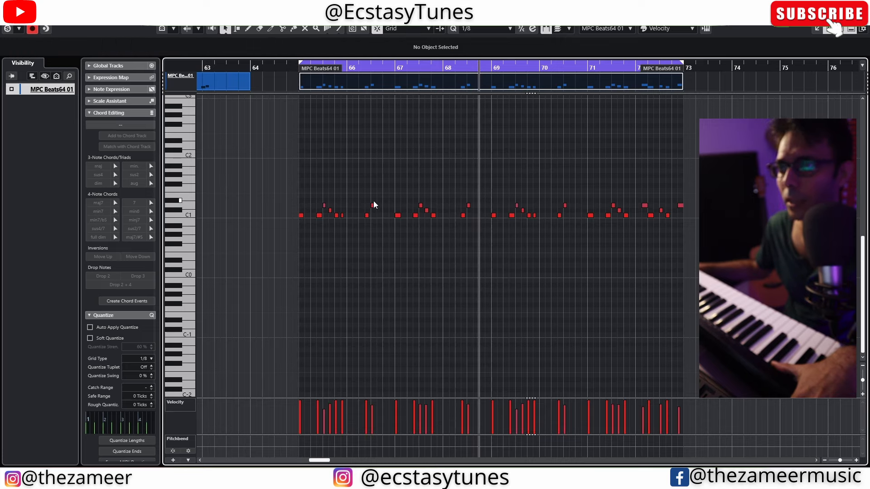
{"action": "left_click_drag", "start_coordinate": [303, 188], "coordinate": [697, 214]}
{"action": "scroll", "coordinate": [331, 268], "scroll_direction": "up", "scroll_amount": 2}
{"action": "left_click", "coordinate": [293, 199]}
{"action": "left_click_drag", "start_coordinate": [287, 186], "coordinate": [859, 209]}
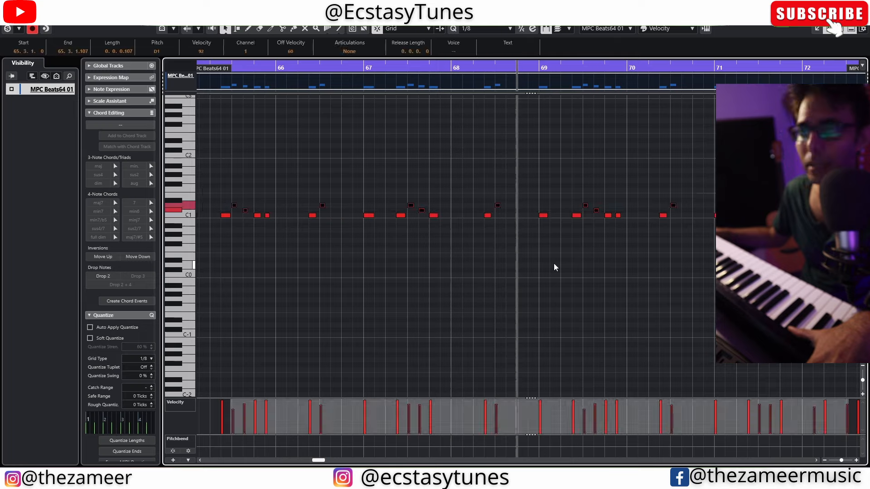
{"action": "scroll", "coordinate": [553, 262], "scroll_direction": "down", "scroll_amount": 3}
{"action": "scroll", "coordinate": [210, 273], "scroll_direction": "up", "scroll_amount": 2}
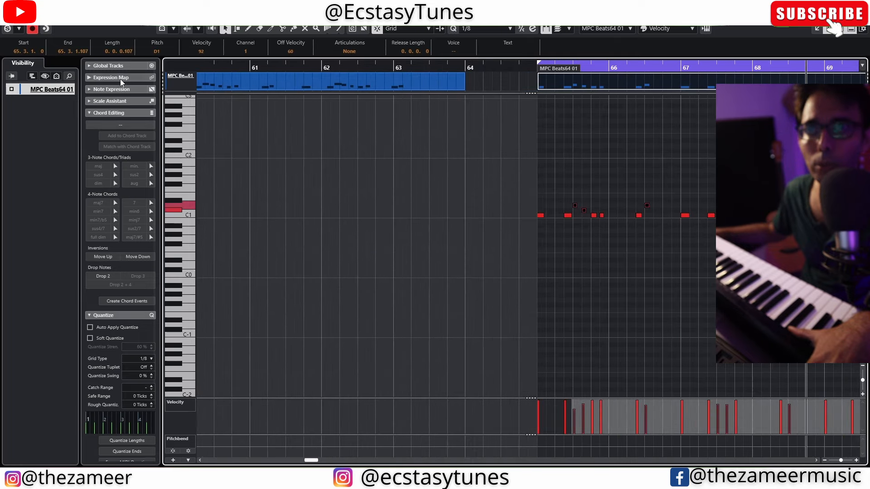
Collapse the chord editing section and set the rough quantize to 7 ticks in the quantize settings.
{"action": "left_click", "coordinate": [112, 113]}
{"action": "left_click", "coordinate": [108, 125]}
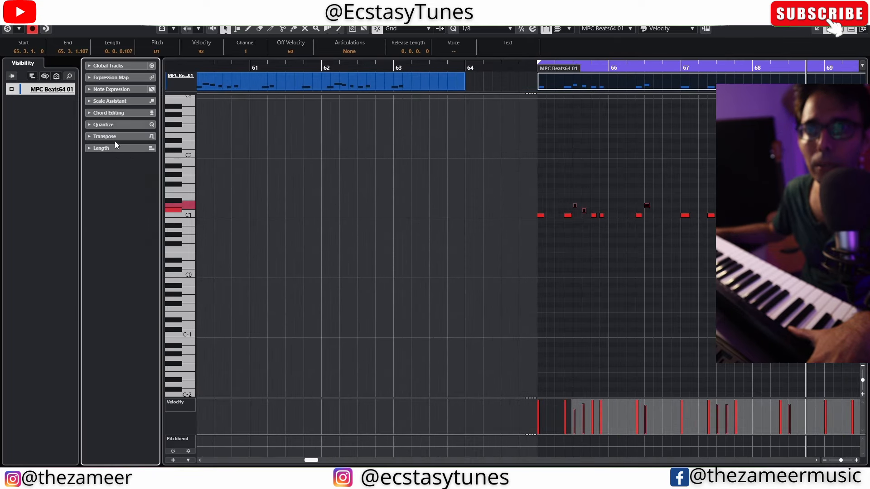
{"action": "left_click", "coordinate": [113, 125]}
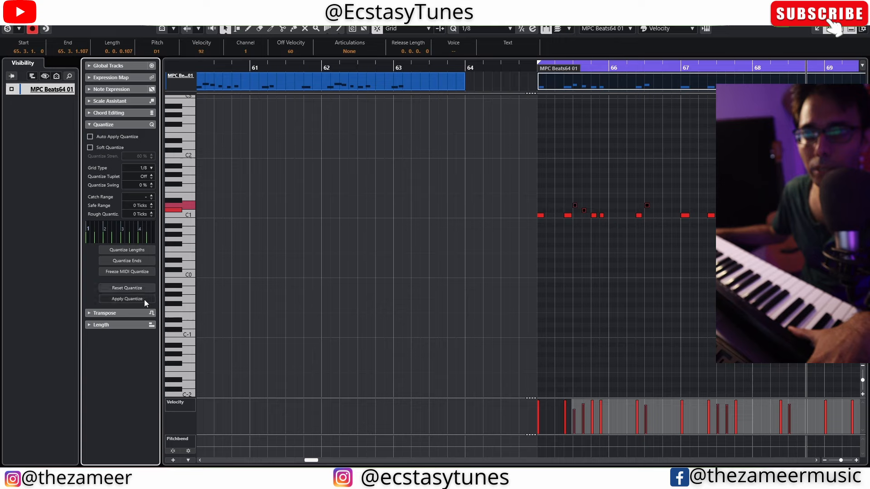
{"action": "scroll", "coordinate": [143, 213], "scroll_direction": "up", "scroll_amount": 7}
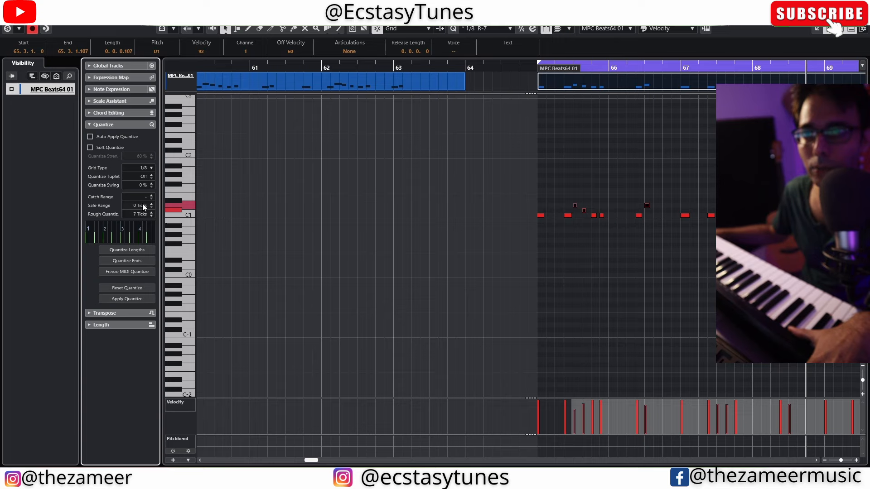
{"action": "scroll", "coordinate": [398, 279], "scroll_direction": "down", "scroll_amount": 5}
{"action": "scroll", "coordinate": [393, 276], "scroll_direction": "up", "scroll_amount": 4}
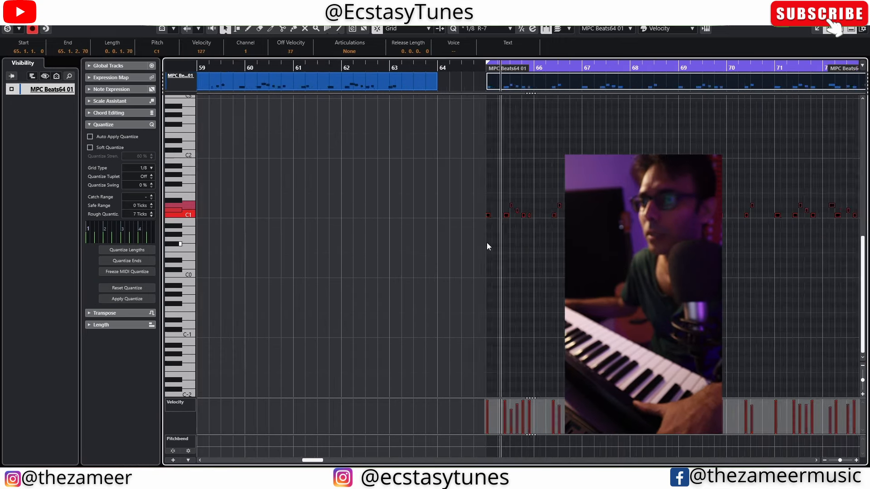
Listen to the drum pattern and return from the key editor to the arrangement.
{"action": "scroll", "coordinate": [539, 265], "scroll_direction": "down", "scroll_amount": 8}
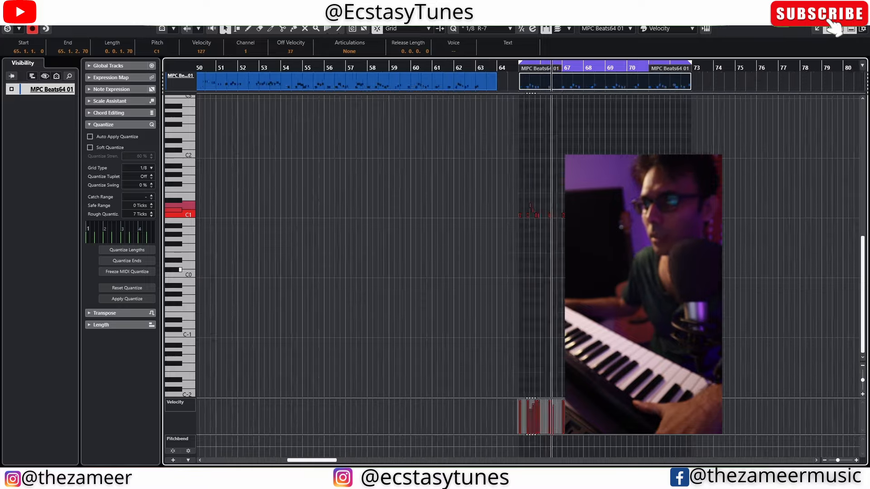
{"action": "left_click", "coordinate": [722, 297]}
{"action": "key", "text": "space"}
{"action": "key", "text": "Return"}
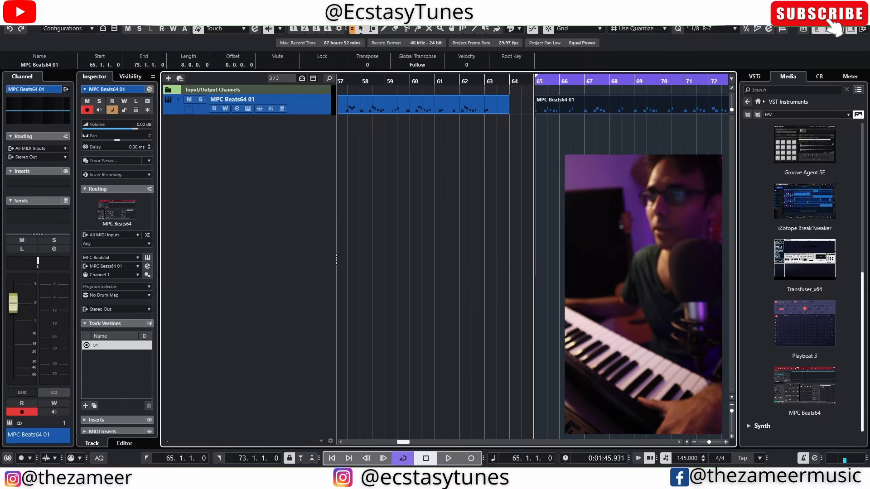
Delete the older MPC Beats64 01 part ending at bar 64 and place the eight-bar part at bar 1.
{"action": "scroll", "coordinate": [561, 168], "scroll_direction": "down", "scroll_amount": 6}
{"action": "left_click", "coordinate": [488, 107]}
{"action": "key", "text": "Delete"}
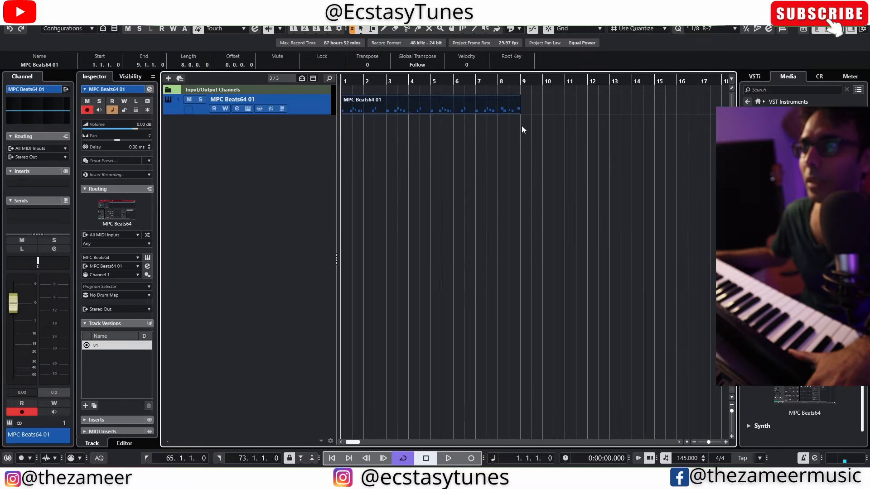
{"action": "left_click", "coordinate": [522, 121]}
{"action": "left_click", "coordinate": [512, 107]}
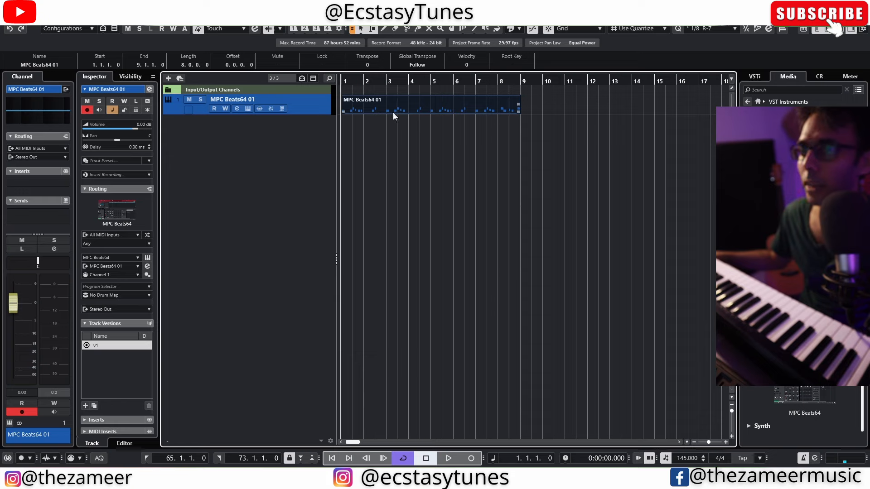
Open the MPC Beats instrument, hide its sample browser and play the two-bar hi-hat sequence.
{"action": "left_click", "coordinate": [247, 109]}
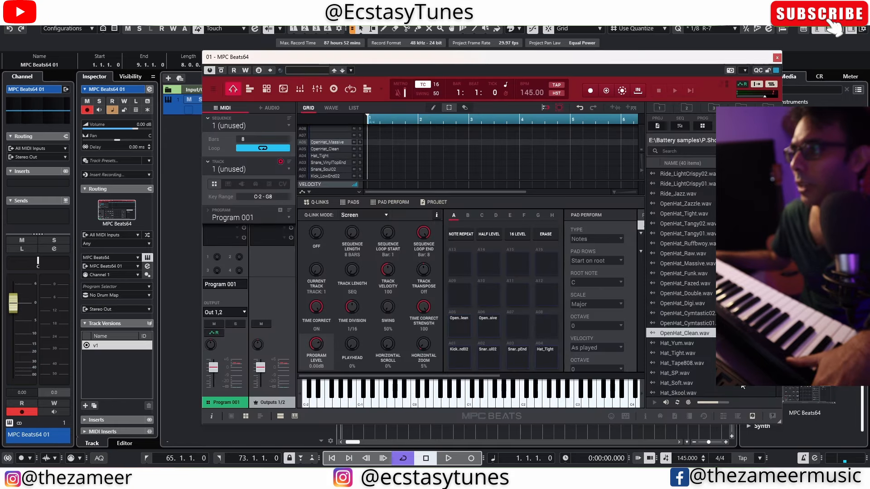
{"action": "left_click", "coordinate": [752, 417]}
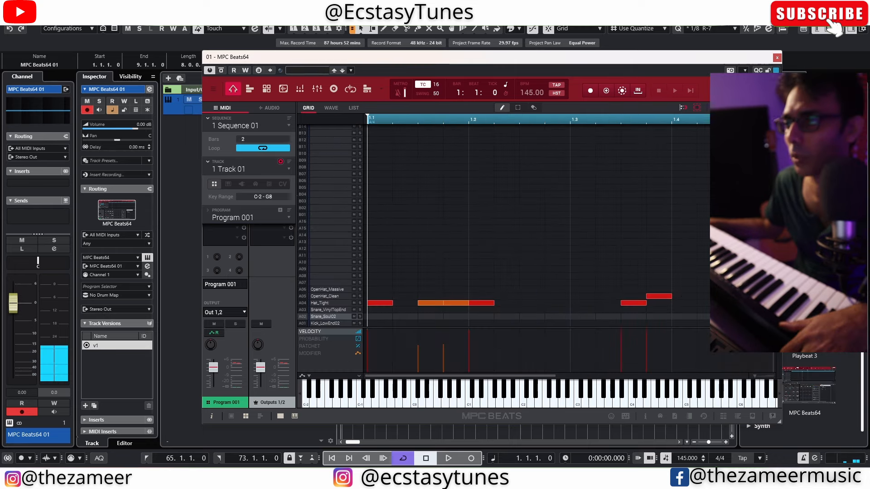
{"action": "key", "text": "space"}
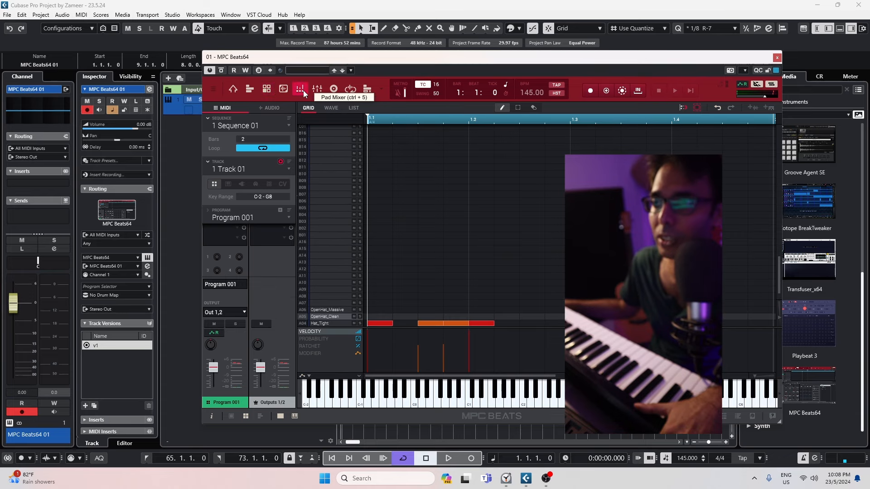
Open the program editor for the OpenHat_Clean pad, bring its envelope settings into view and play the pattern.
{"action": "left_click", "coordinate": [302, 91]}
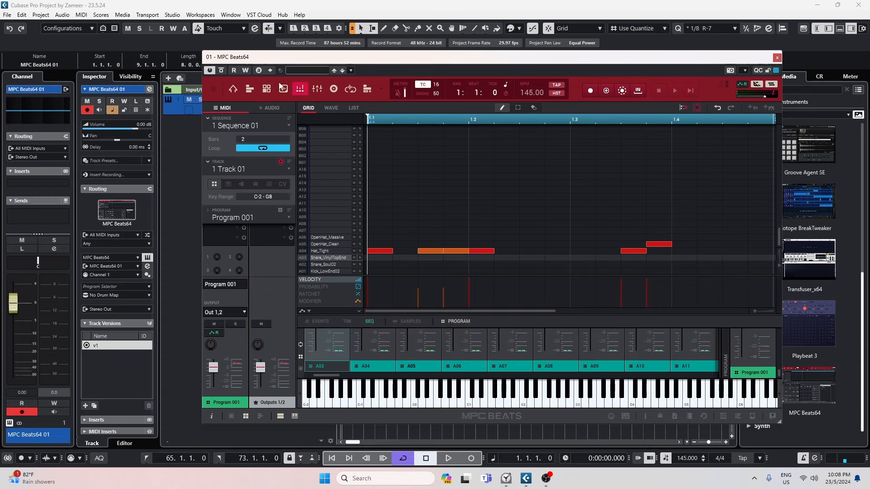
{"action": "left_click", "coordinate": [281, 88]}
{"action": "left_click", "coordinate": [266, 89]}
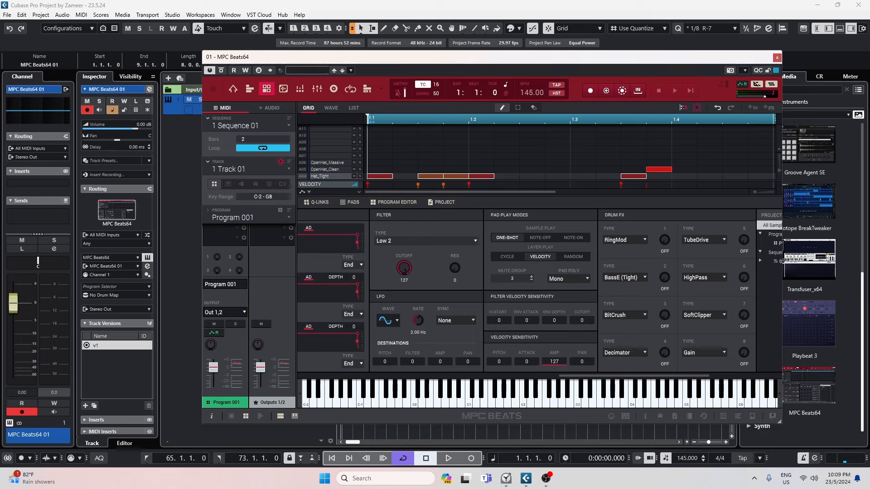
{"action": "left_click_drag", "start_coordinate": [576, 379], "coordinate": [364, 384]}
{"action": "left_click", "coordinate": [316, 326]}
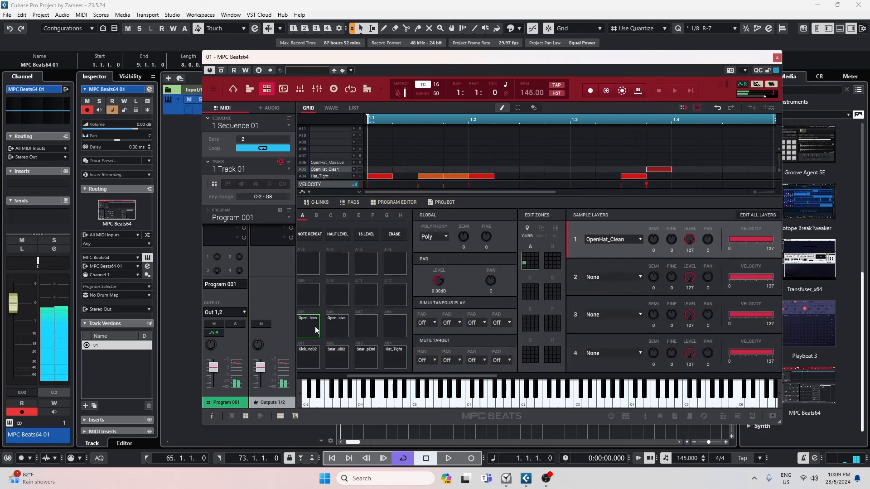
{"action": "left_click_drag", "start_coordinate": [440, 377], "coordinate": [627, 381]}
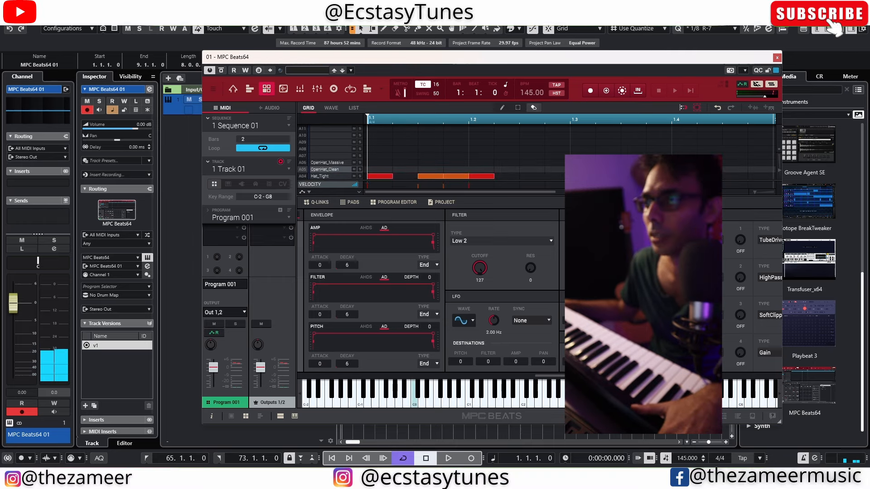
{"action": "key", "text": "space"}
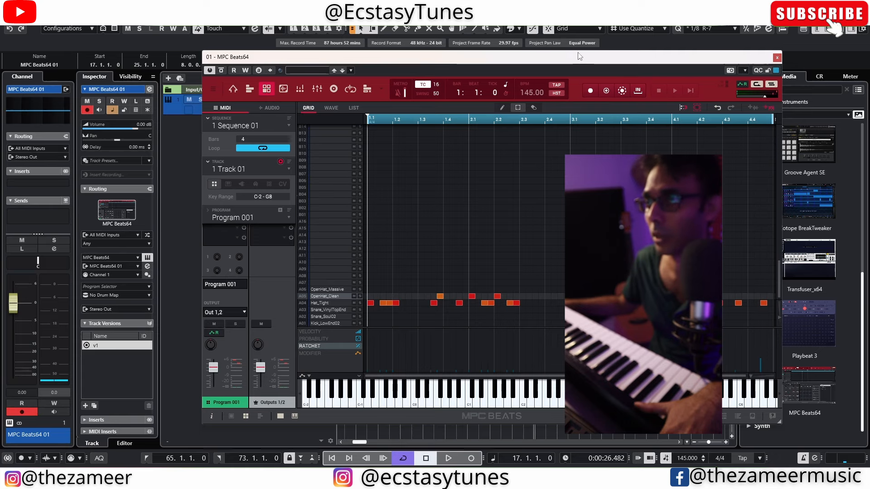
Export the four-bar Track 01 MIDI sequence from MPC Beats onto the MPC Beats64 01 track at bar 17.
{"action": "left_click_drag", "start_coordinate": [579, 56], "coordinate": [347, 181]}
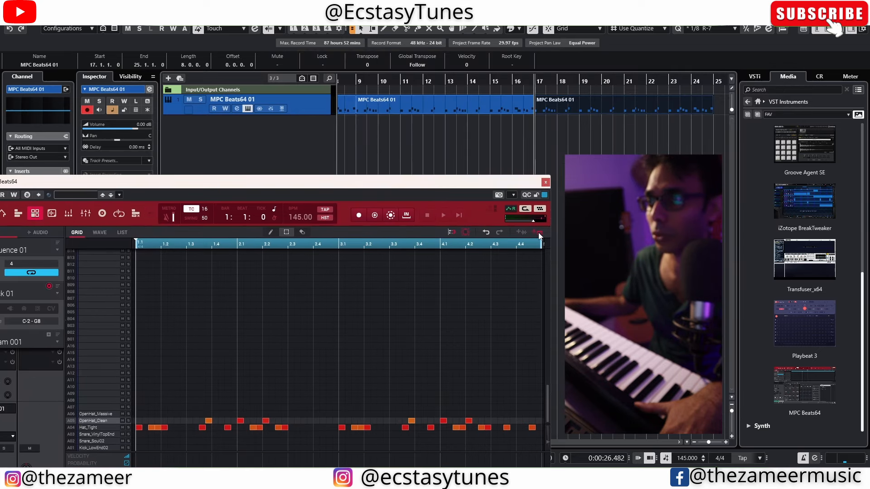
{"action": "left_click", "coordinate": [546, 116]}
{"action": "left_click_drag", "start_coordinate": [541, 107], "coordinate": [434, 112]}
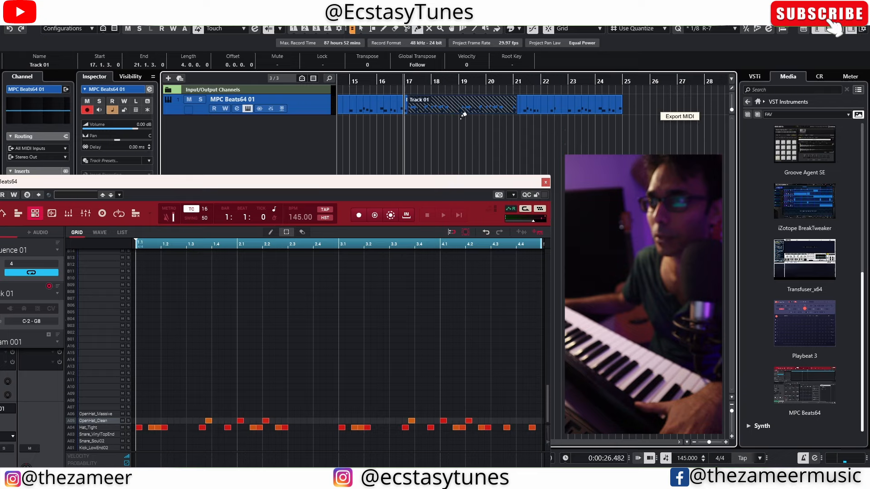
{"action": "left_click", "coordinate": [439, 131]}
Open the Track 01 part in the key editor and play back its combined drum and hi-hat notes.
{"action": "double_click", "coordinate": [419, 110]}
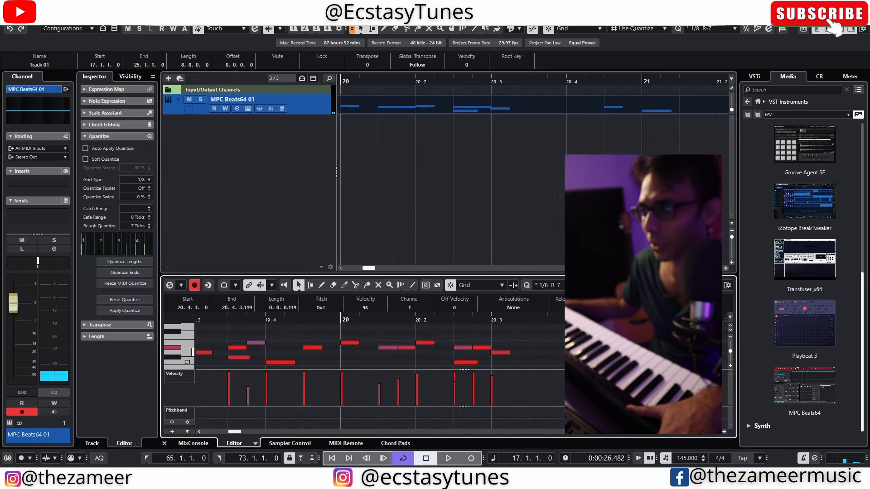
{"action": "scroll", "coordinate": [639, 351], "scroll_direction": "up", "scroll_amount": 2}
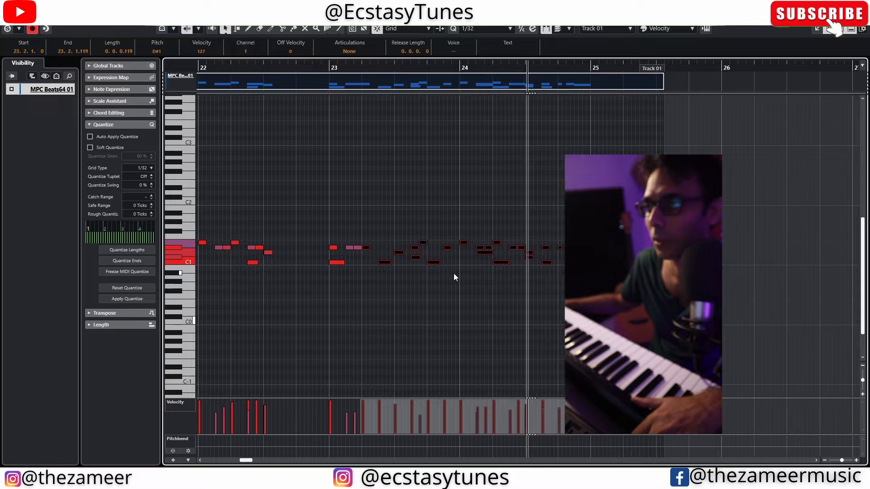
{"action": "key", "text": "space"}
{"action": "scroll", "coordinate": [683, 249], "scroll_direction": "down", "scroll_amount": 3}
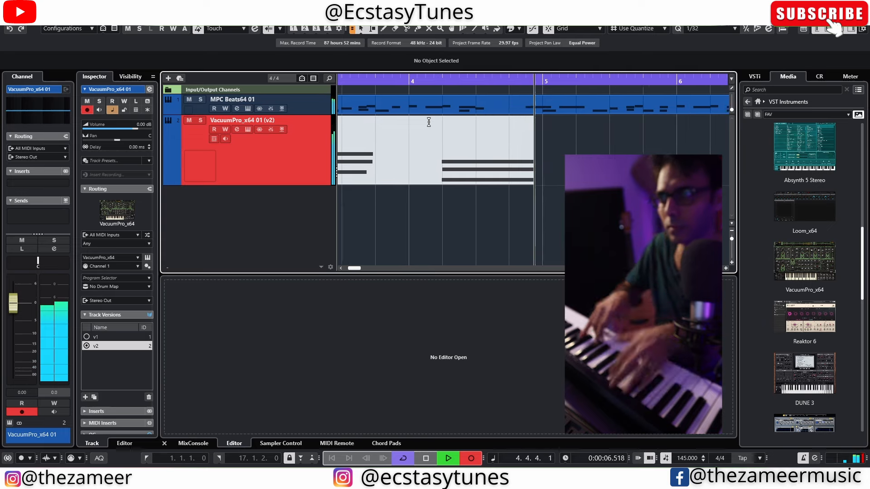
Stop the VacuumPro_x64 recording, open the part in the key editor and lengthen the first chord to about bar 2.
{"action": "key", "text": "space"}
{"action": "double_click", "coordinate": [430, 130]}
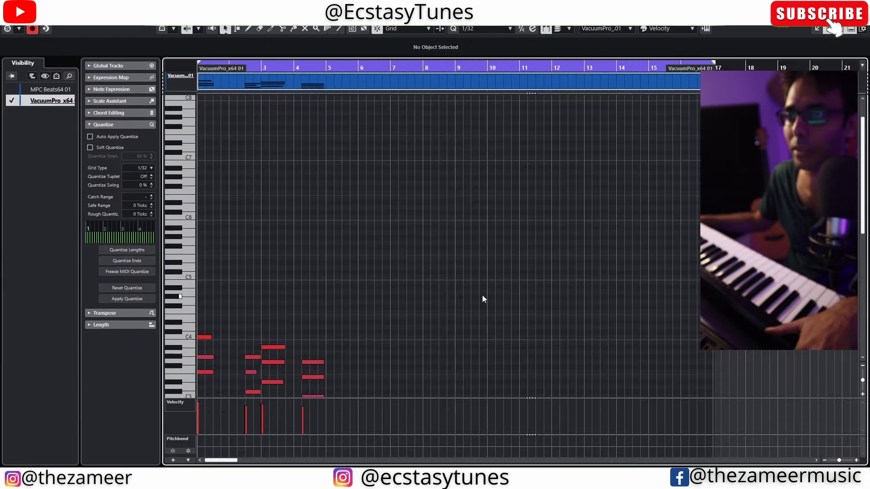
{"action": "scroll", "coordinate": [481, 257], "scroll_direction": "down", "scroll_amount": 2}
{"action": "left_click_drag", "start_coordinate": [246, 307], "coordinate": [207, 403]}
{"action": "left_click_drag", "start_coordinate": [223, 364], "coordinate": [247, 364]}
Play back the recorded chords and adjust the first chord's notes to end at bar 2.
{"action": "left_click_drag", "start_coordinate": [559, 282], "coordinate": [167, 445]}
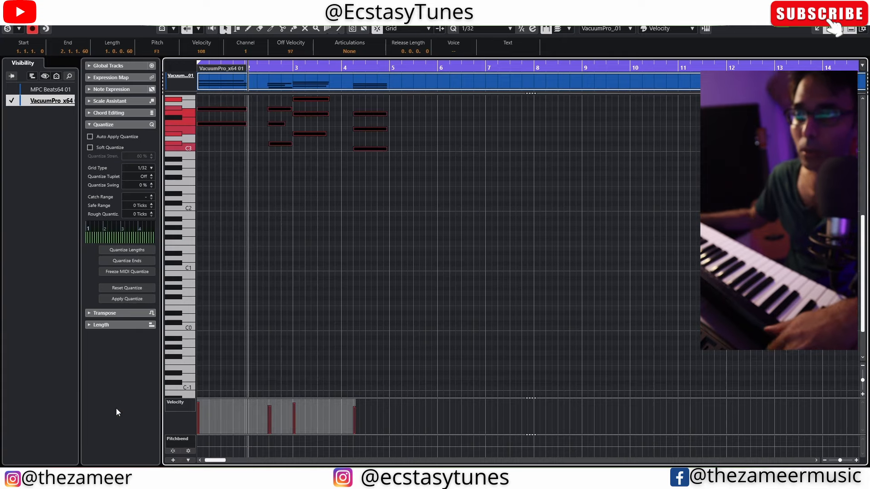
{"action": "left_click", "coordinate": [429, 349]}
{"action": "scroll", "coordinate": [463, 263], "scroll_direction": "up", "scroll_amount": 5}
{"action": "left_click_drag", "start_coordinate": [568, 278], "coordinate": [156, 438]}
{"action": "key", "text": "space"}
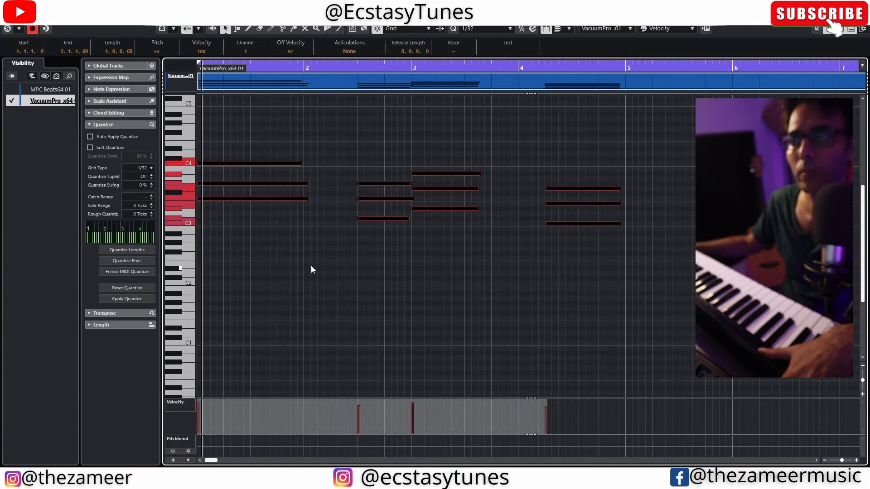
{"action": "left_click", "coordinate": [311, 269]}
{"action": "left_click_drag", "start_coordinate": [306, 190], "coordinate": [305, 196]}
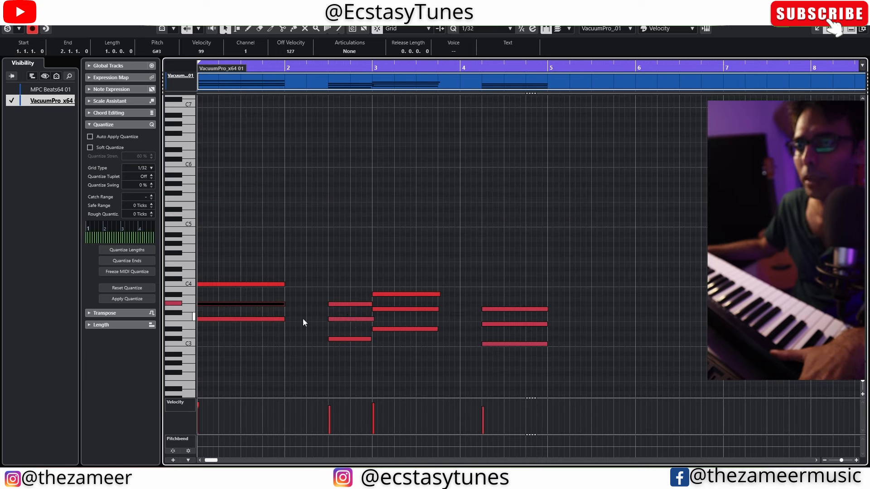
Transpose the middle note of each of the four chords up one octave.
{"action": "left_click", "coordinate": [348, 319], "text": "shift"}
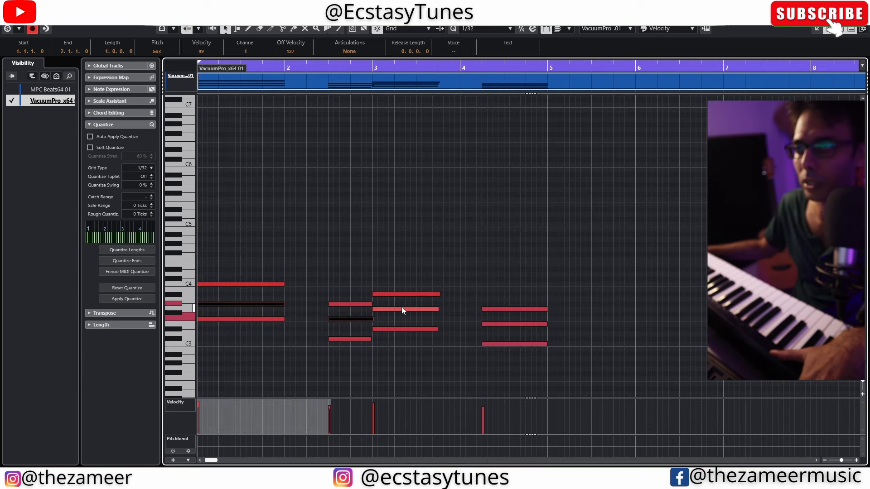
{"action": "left_click", "coordinate": [401, 309], "text": "shift"}
{"action": "left_click", "coordinate": [512, 324], "text": "shift"}
{"action": "key", "text": "shift+Up"}
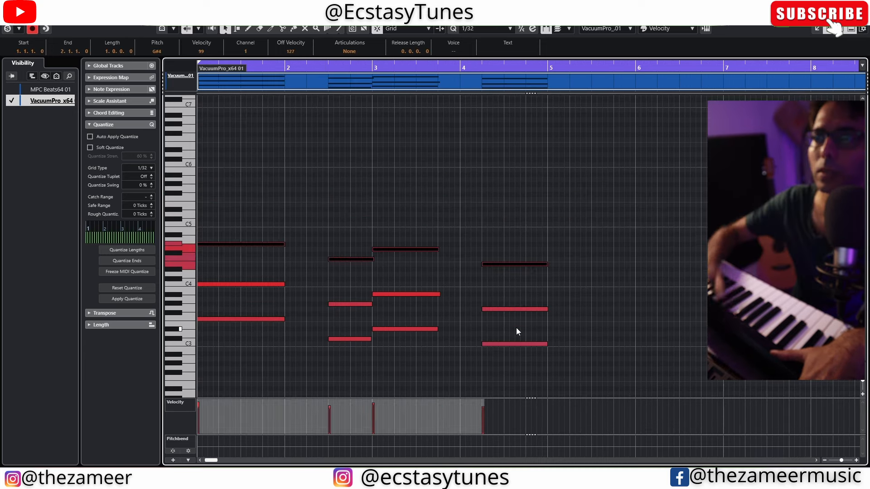
{"action": "left_click_drag", "start_coordinate": [670, 158], "coordinate": [58, 379]}
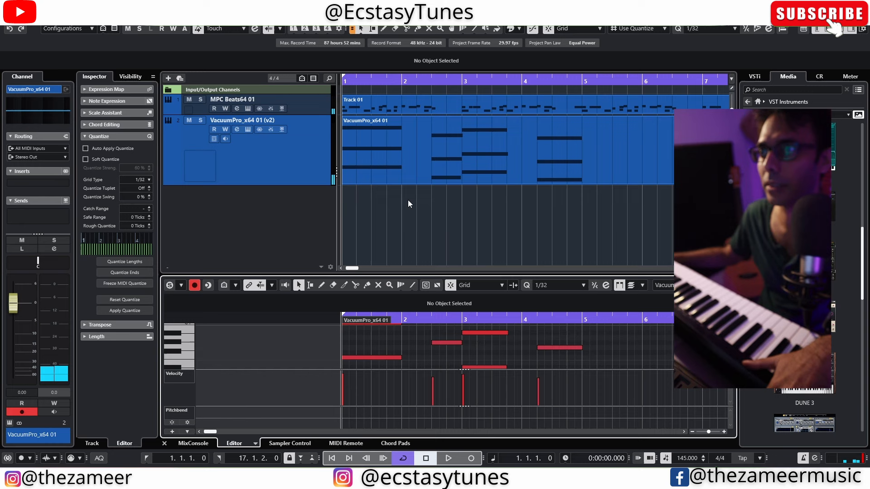
Duplicate the four-bar VacuumPro_x64 01 part up to bar 17 and select the parts on both tracks.
{"action": "key", "text": "ctrl+d"}
{"action": "key", "text": "ctrl+d"}
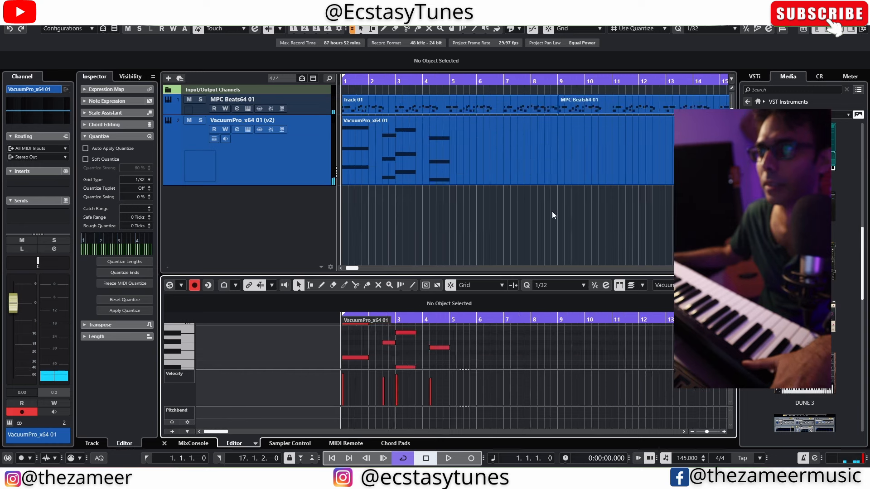
{"action": "left_click_drag", "start_coordinate": [712, 172], "coordinate": [362, 109]}
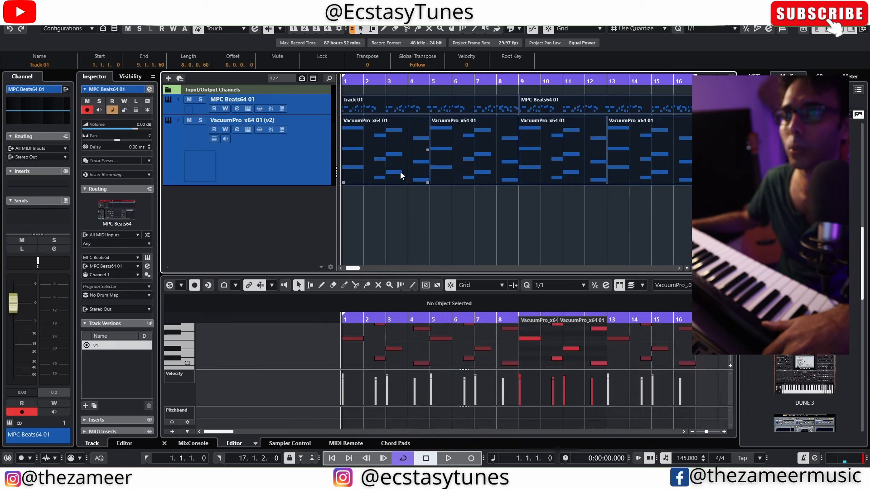
Add a Hybrid_x64 instrument track below the VacuumPro track and play the arrangement from bar 2.
{"action": "left_click", "coordinate": [300, 183]}
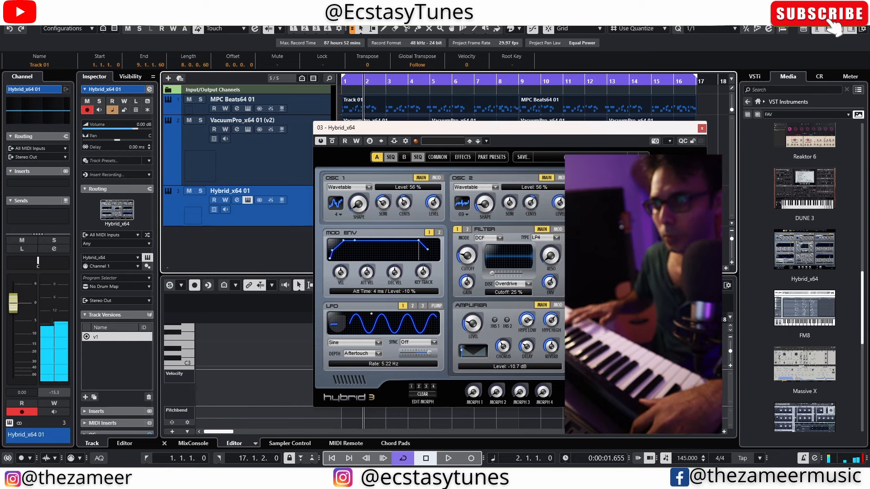
{"action": "key", "text": "space"}
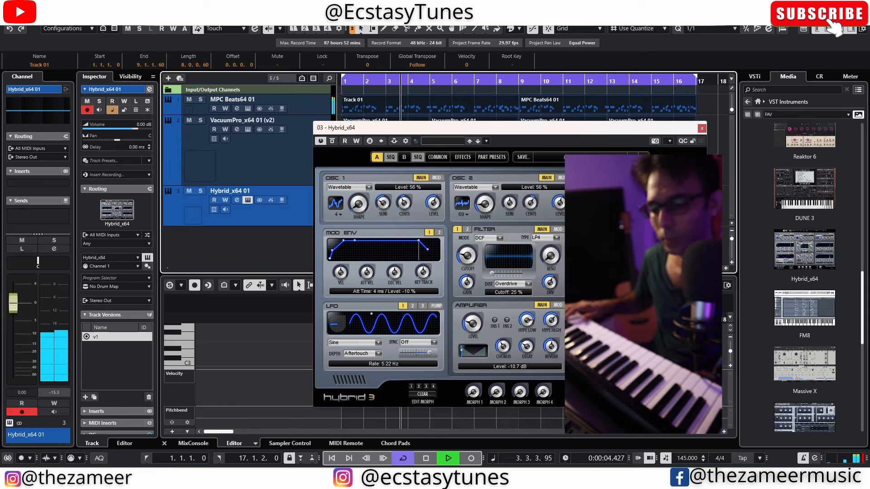
Play the arrangement again from bar 1 to audition the Hybrid sound against the drums and chords.
{"action": "key", "text": "space"}
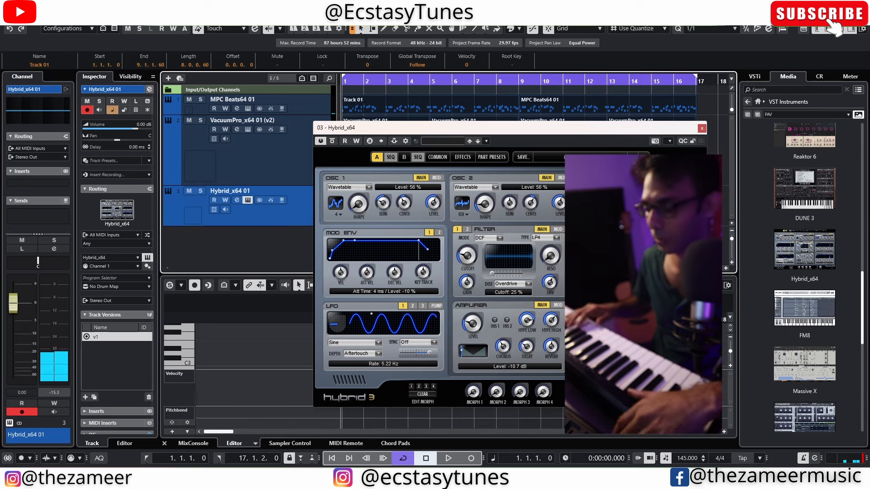
{"action": "key", "text": "space"}
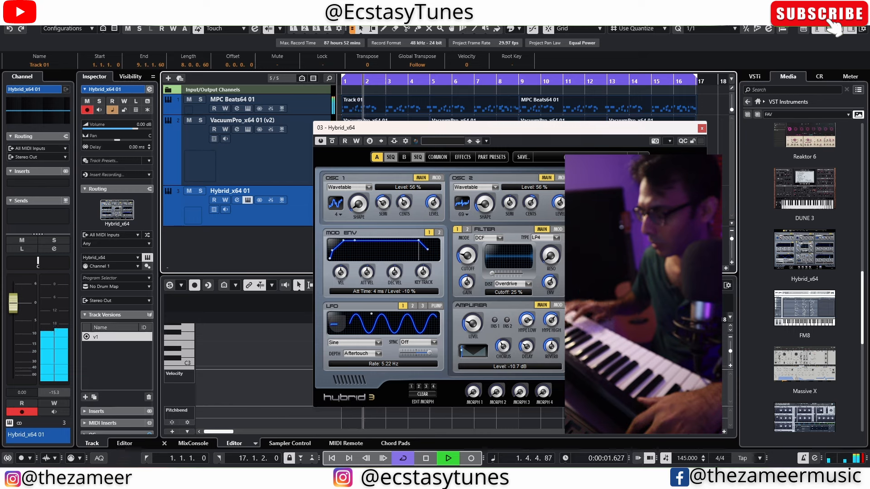
{"action": "key", "text": "space"}
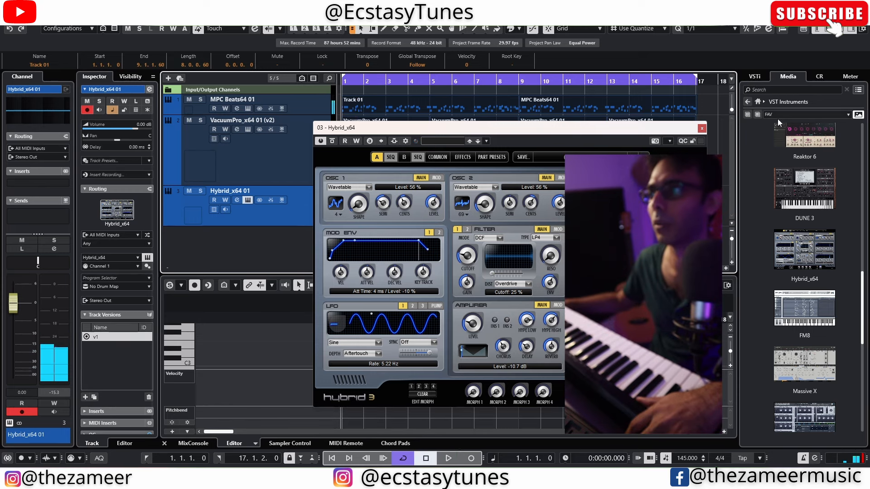
Close the Hybrid instrument window, lower the VacuumPro_x64 01 track volume to -8.06 dB and play the arrangement.
{"action": "left_click", "coordinate": [702, 128]}
{"action": "left_click", "coordinate": [234, 163]}
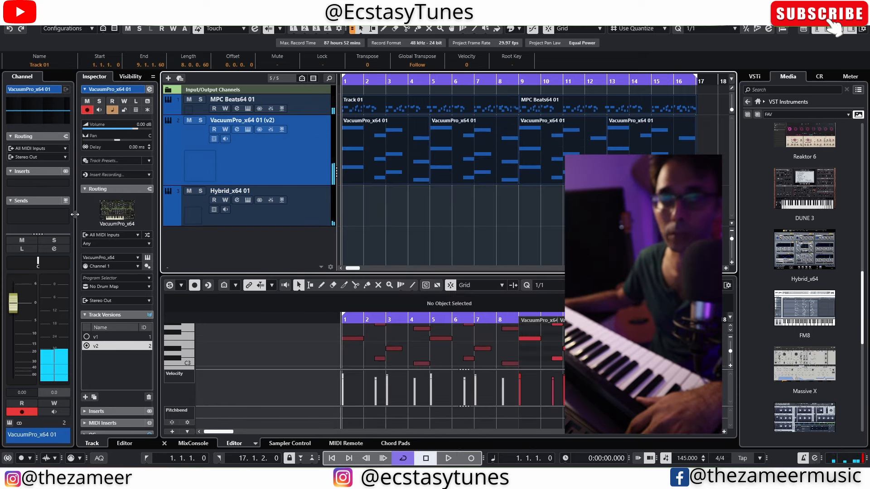
{"action": "key", "text": "space"}
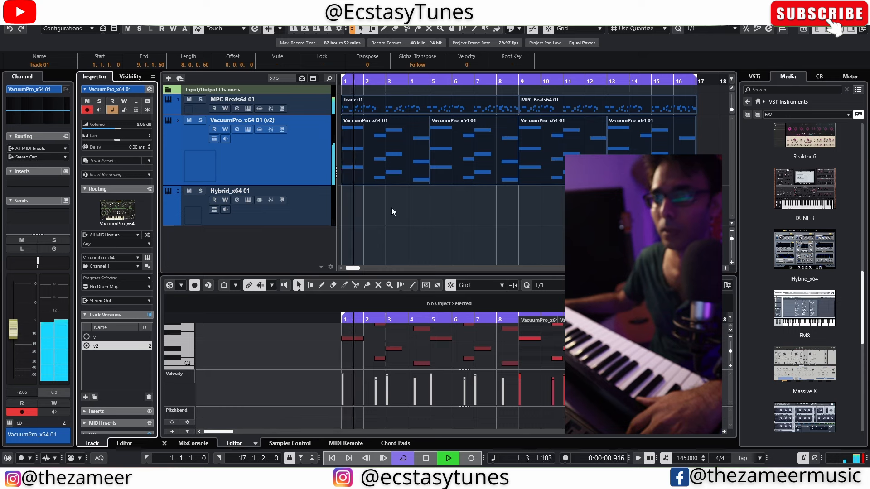
{"action": "key", "text": "space"}
Record a melody on the Hybrid_x64 01 track from bar 1 and set the quantize value to 1/8.
{"action": "left_click", "coordinate": [319, 214]}
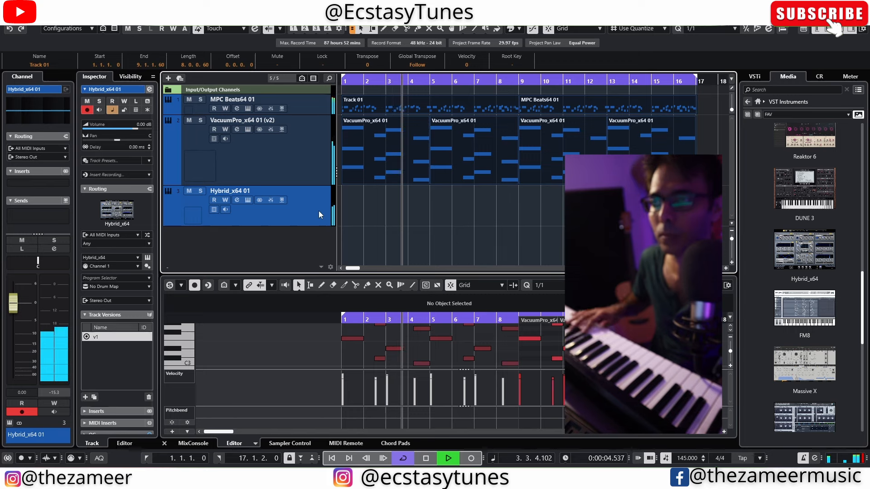
{"action": "key", "text": "space"}
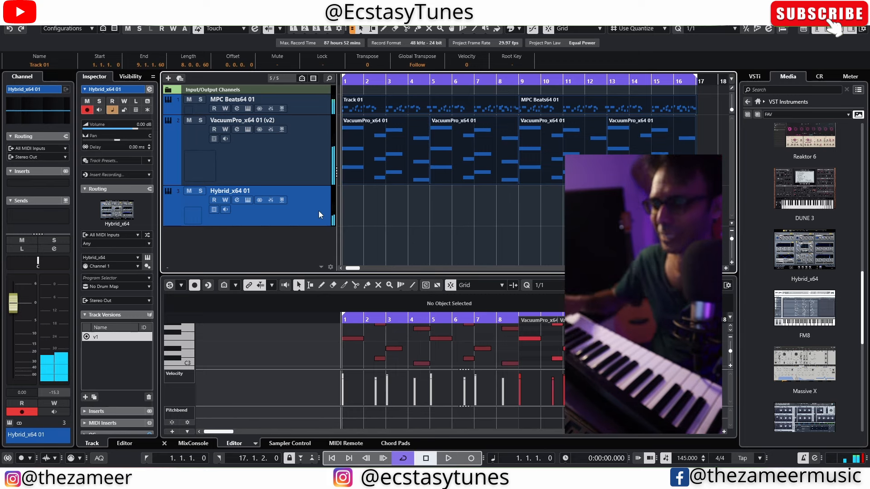
{"action": "key", "text": "KP_Multiply"}
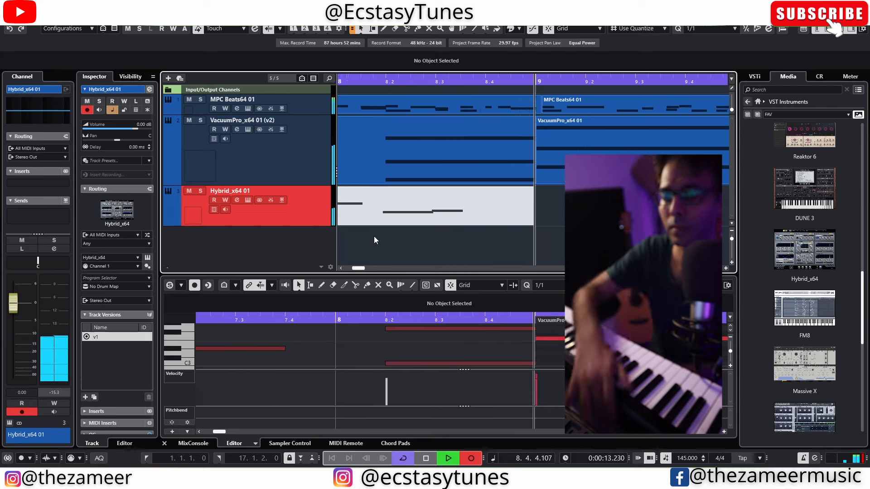
{"action": "key", "text": "space"}
{"action": "left_click", "coordinate": [540, 285]}
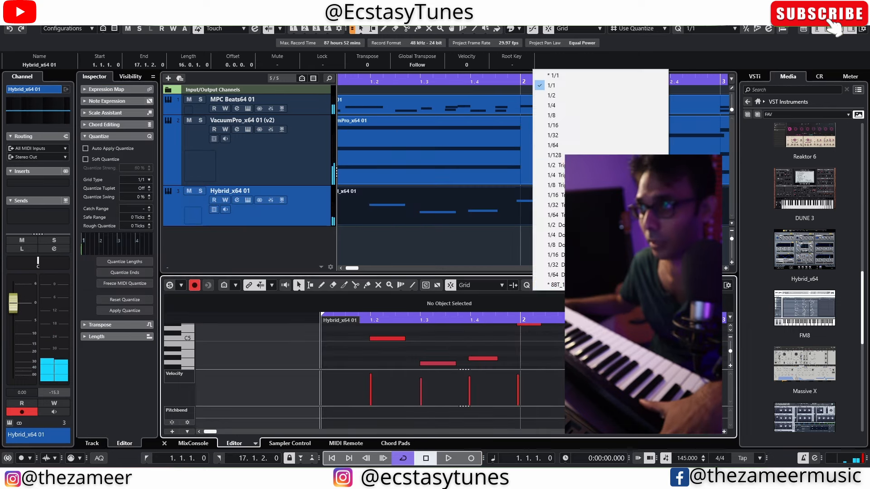
{"action": "left_click", "coordinate": [565, 126]}
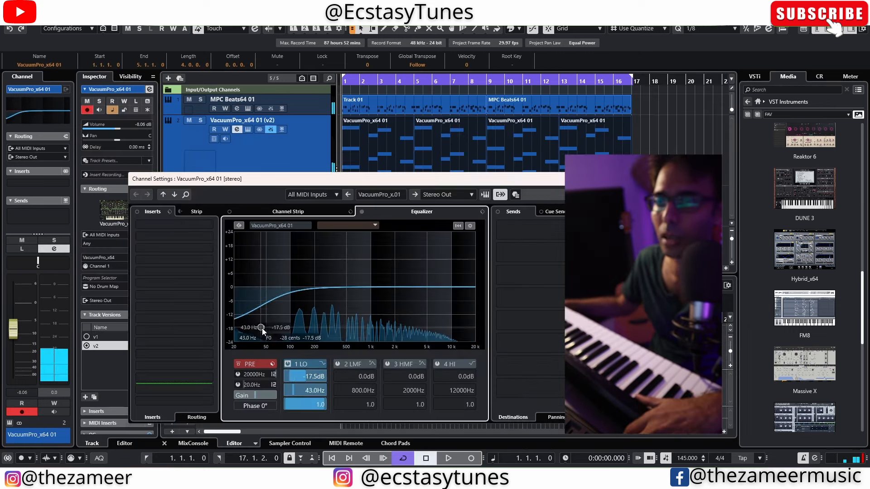
Cut the low frequencies of the VacuumPro_x64 01 channel with the equalizer's low band.
{"action": "left_click_drag", "start_coordinate": [262, 330], "coordinate": [294, 342]}
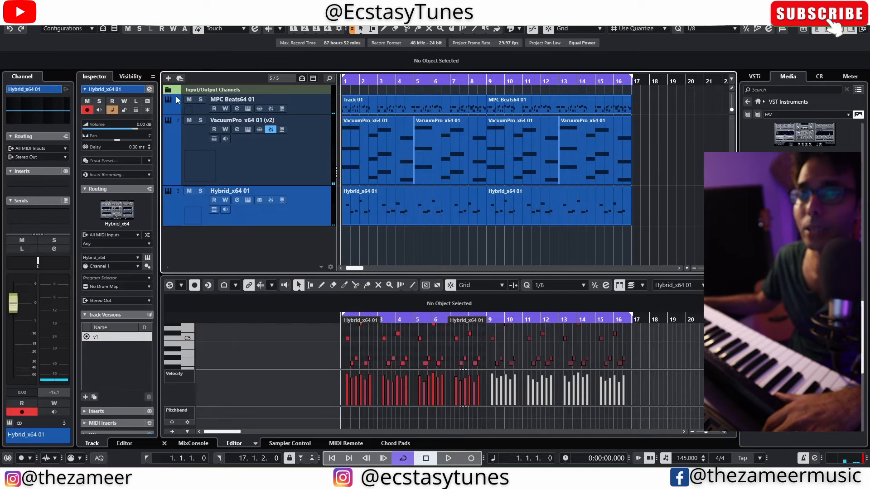
{"action": "scroll", "coordinate": [862, 218], "scroll_direction": "up", "scroll_amount": 3}
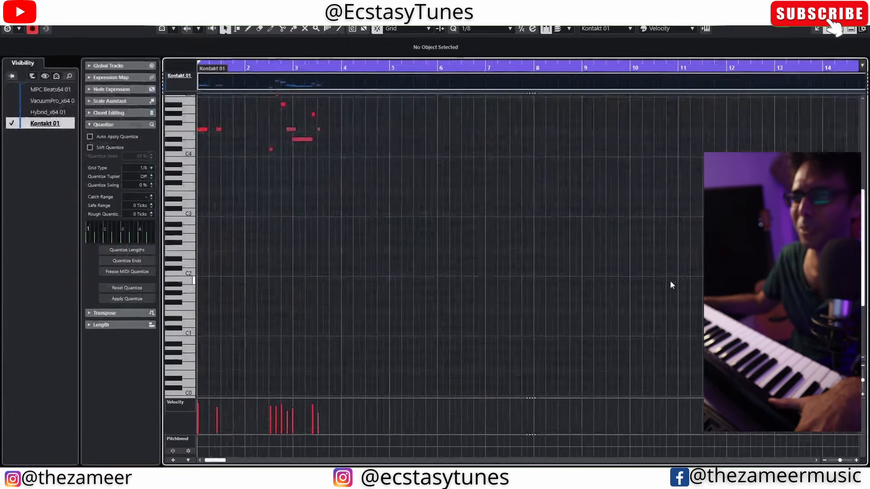
Select all recorded Kontakt 01 notes, set the 1/8 quantize grid to 2% swing and play the phrase.
{"action": "key", "text": "g"}
{"action": "scroll", "coordinate": [227, 174], "scroll_direction": "up", "scroll_amount": 5}
{"action": "left_click_drag", "start_coordinate": [345, 184], "coordinate": [187, 413]}
{"action": "key", "text": "space"}
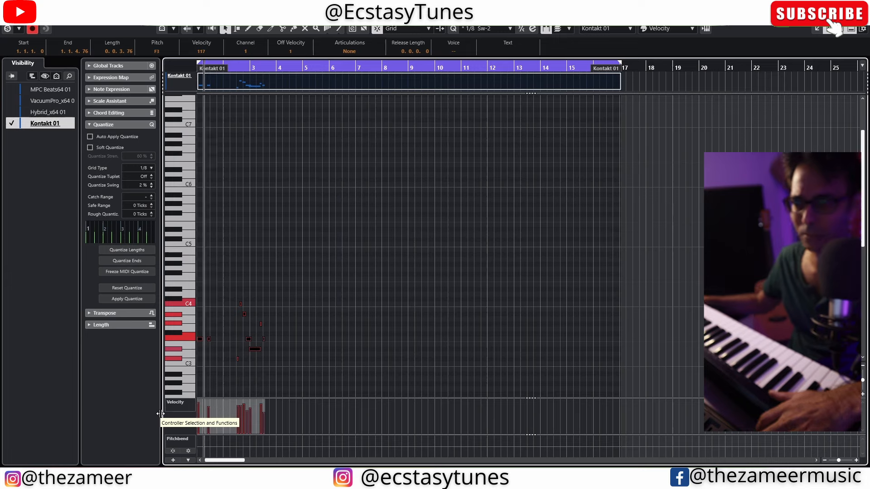
{"action": "scroll", "coordinate": [216, 372], "scroll_direction": "up", "scroll_amount": 3}
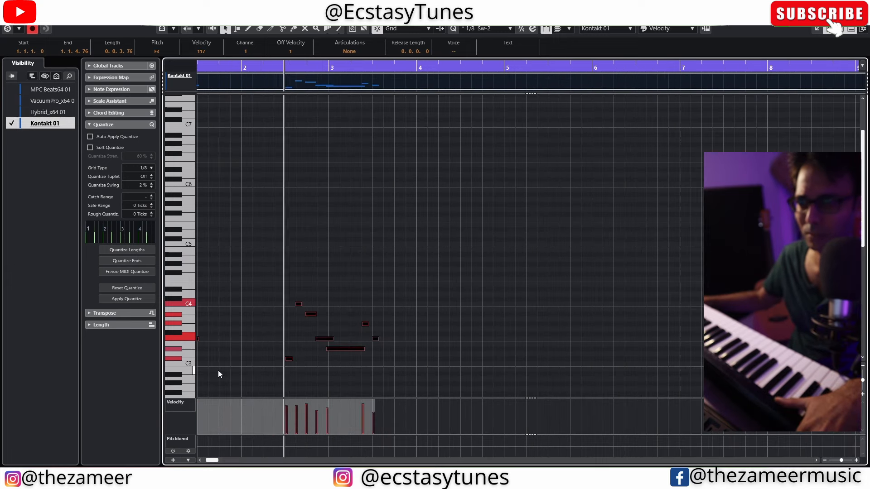
{"action": "scroll", "coordinate": [219, 370], "scroll_direction": "down", "scroll_amount": 1}
{"action": "scroll", "coordinate": [219, 371], "scroll_direction": "up", "scroll_amount": 4}
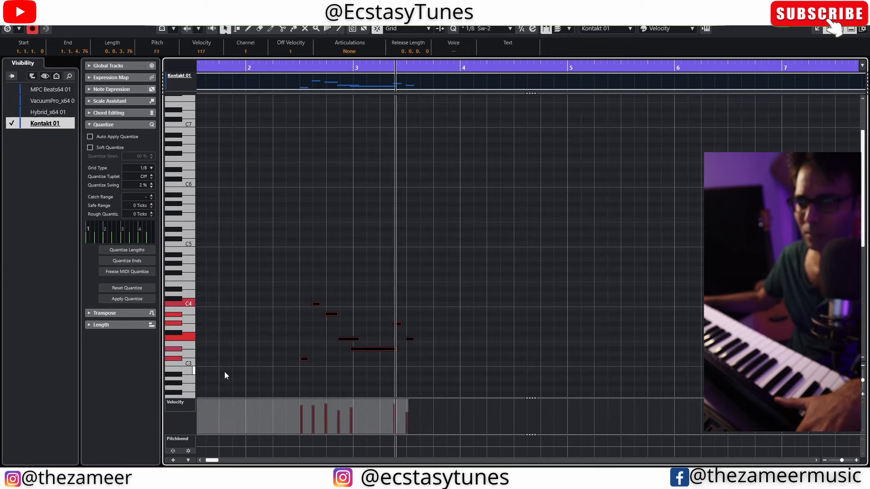
Transpose all Kontakt 01 notes down one octave and play the result.
{"action": "left_click", "coordinate": [420, 327]}
{"action": "left_click_drag", "start_coordinate": [594, 194], "coordinate": [124, 338]}
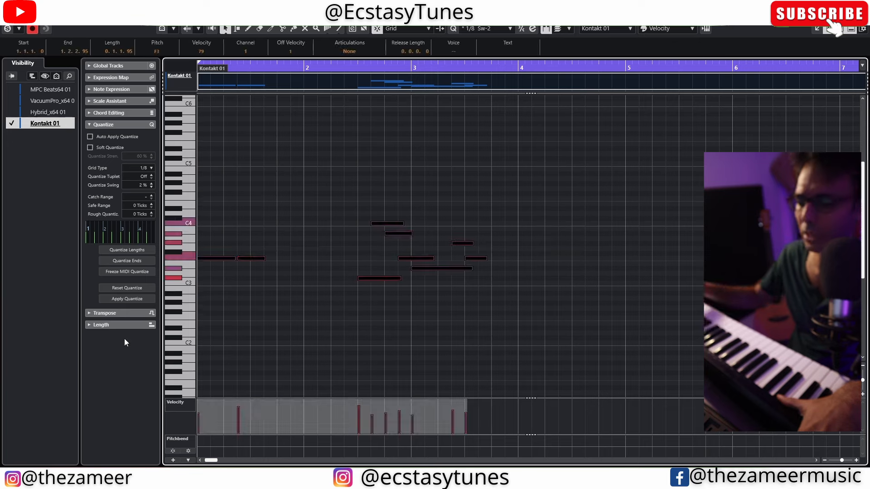
{"action": "key", "text": "space"}
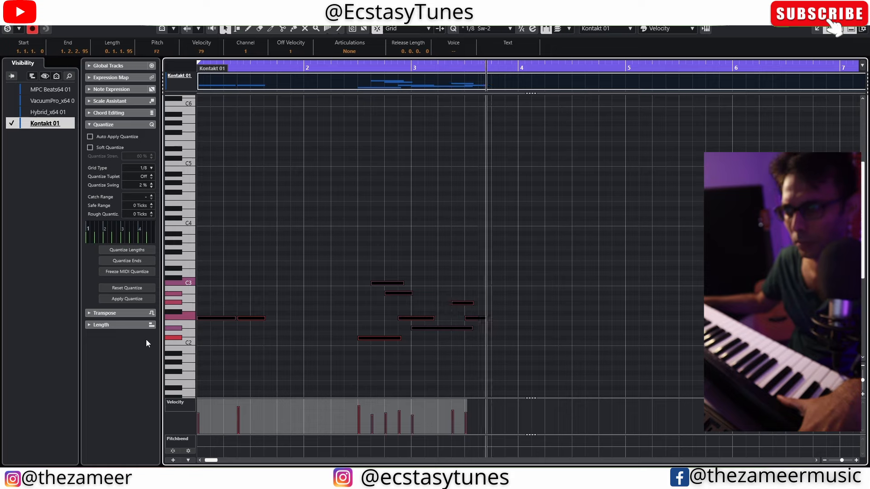
{"action": "left_click", "coordinate": [667, 193]}
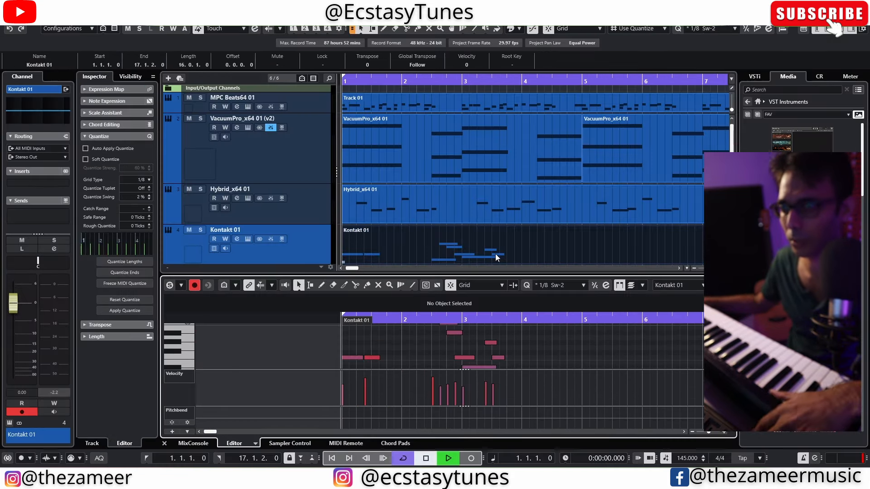
Play the arrangement, select all Kontakt 01 notes and transpose them back up one octave.
{"action": "key", "text": "space"}
{"action": "key", "text": "space"}
{"action": "key", "text": "ctrl+a"}
{"action": "key", "text": "space"}
{"action": "key", "text": "h"}
{"action": "key", "text": "h"}
{"action": "key", "text": "h"}
{"action": "key", "text": "g"}
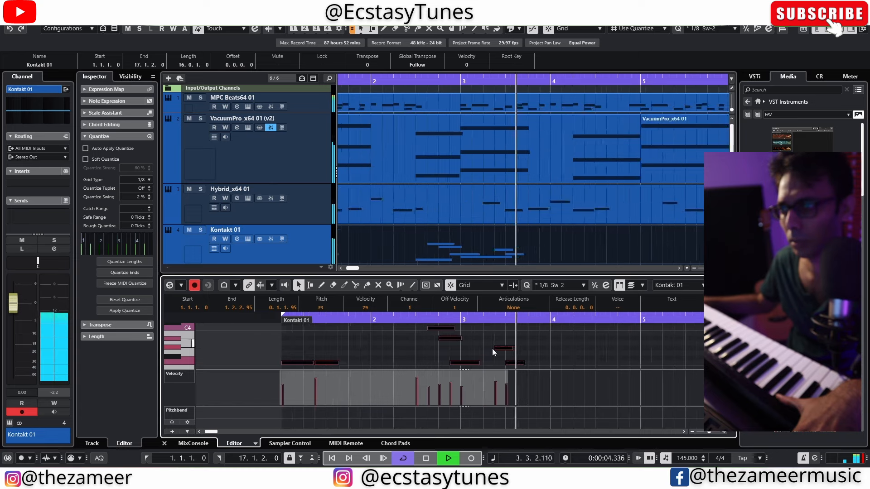
{"action": "key", "text": "h"}
{"action": "key", "text": "h"}
Select all notes of the Kontakt 01 phrase and copy them four bars ahead, starting at bar 5.
{"action": "left_click", "coordinate": [538, 347]}
{"action": "scroll", "coordinate": [538, 347], "scroll_direction": "down", "scroll_amount": 1}
{"action": "scroll", "coordinate": [536, 348], "scroll_direction": "down", "scroll_amount": 2}
{"action": "left_click_drag", "start_coordinate": [703, 167], "coordinate": [192, 280]}
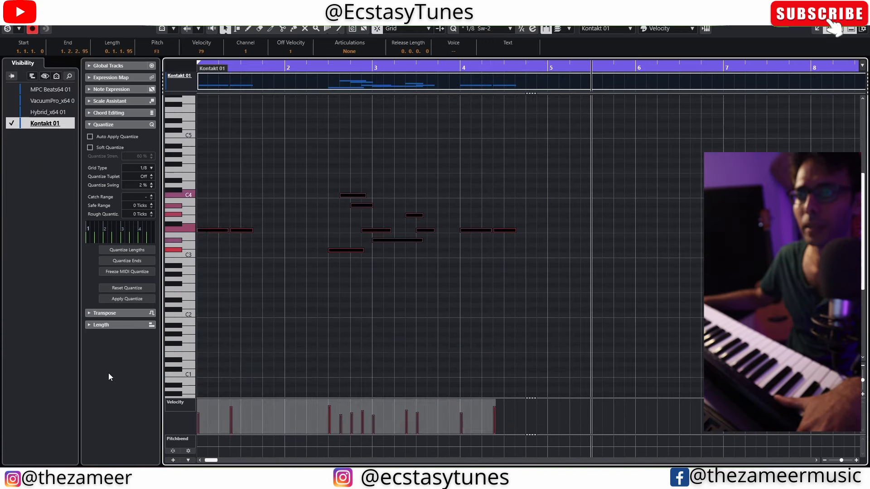
{"action": "left_click_drag", "start_coordinate": [206, 231], "coordinate": [556, 233]}
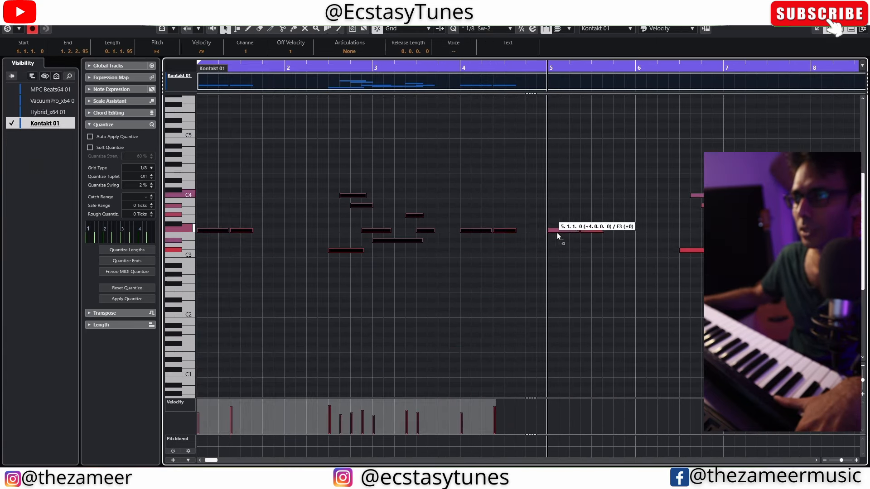
{"action": "left_click", "coordinate": [575, 211]}
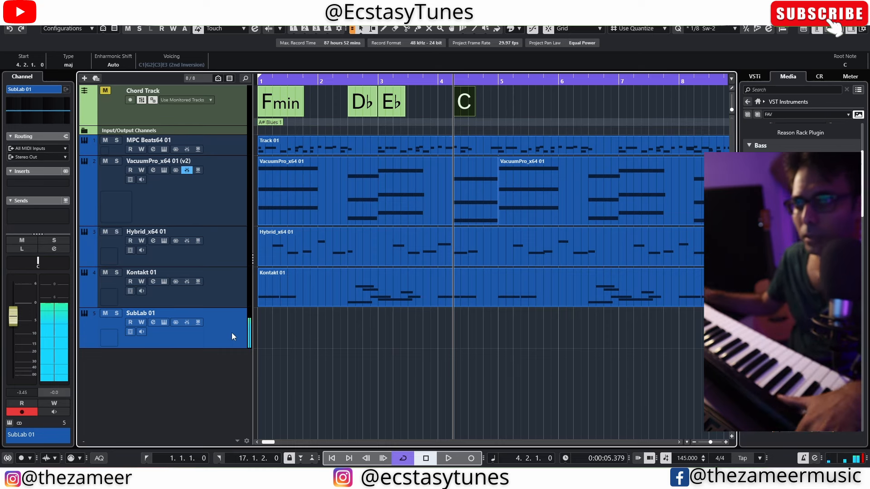
Record a bass line on the SubLab 01 track from bar 1 and open the recorded part for note editing.
{"action": "key", "text": "KP_1"}
{"action": "key", "text": "KP_Multiply"}
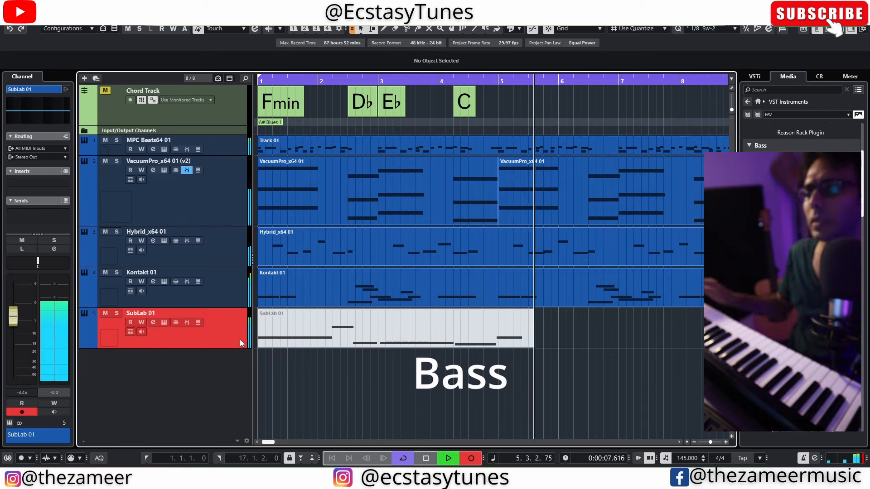
{"action": "double_click", "coordinate": [544, 327]}
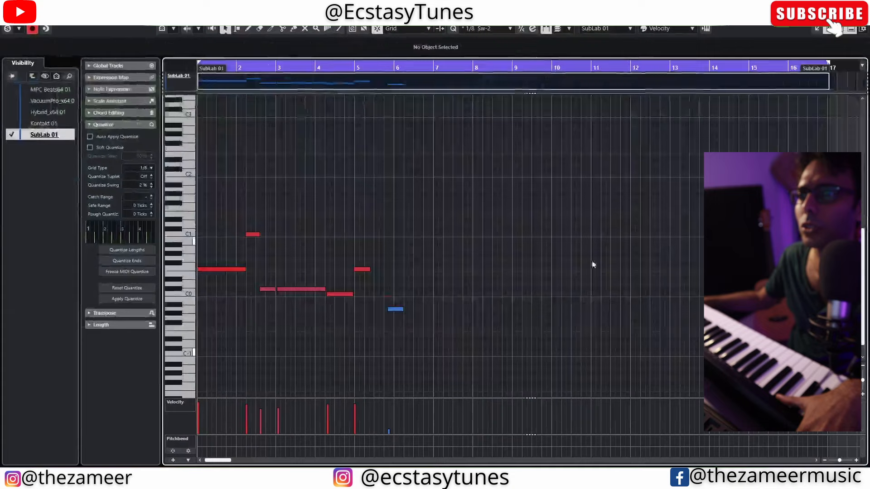
Quantize the SubLab 01 bass notes up to bar 3 to the 1/8 grid with 2% swing during playback.
{"action": "scroll", "coordinate": [206, 309], "scroll_direction": "up", "scroll_amount": 6}
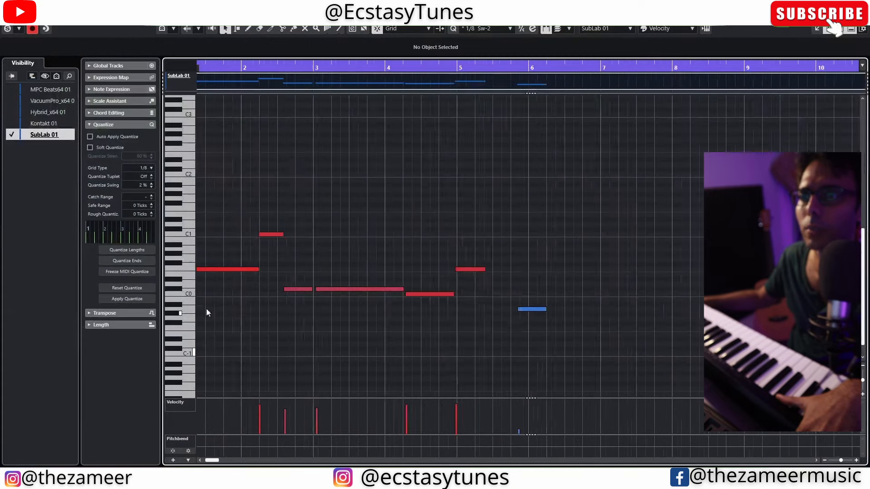
{"action": "left_click_drag", "start_coordinate": [348, 197], "coordinate": [612, 334]}
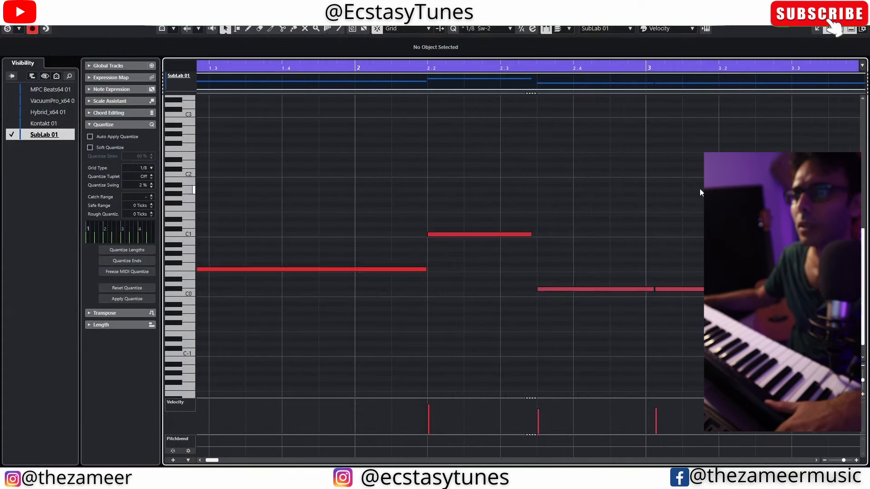
{"action": "key", "text": "space"}
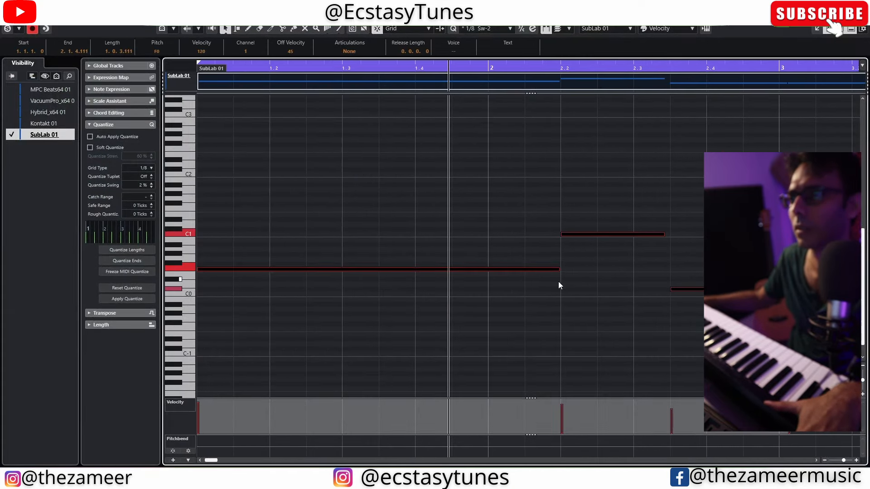
{"action": "scroll", "coordinate": [559, 284], "scroll_direction": "down", "scroll_amount": 3}
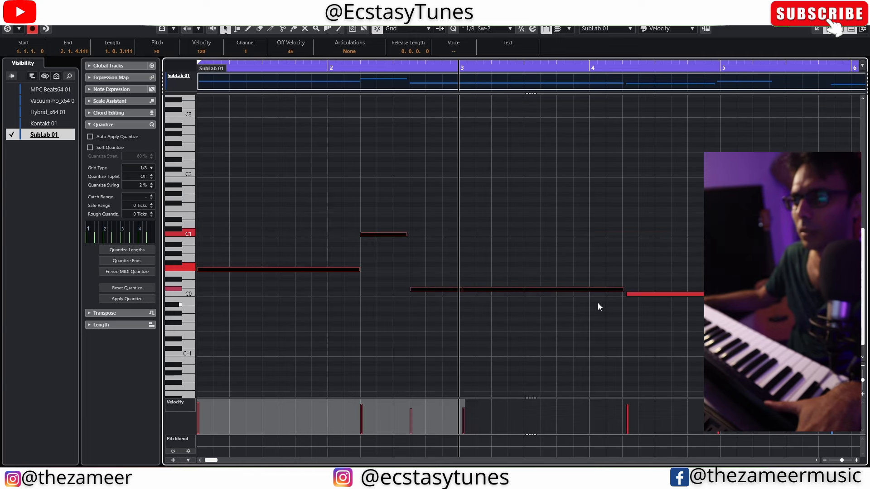
{"action": "left_click", "coordinate": [455, 270]}
{"action": "key", "text": "space"}
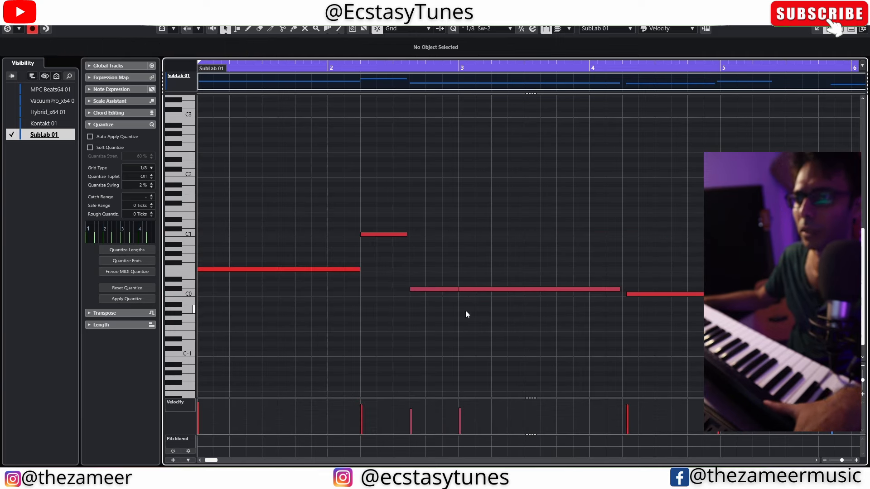
Raise the long bass note starting at bar 3 to D#0 to match the E♭ chord.
{"action": "left_click", "coordinate": [469, 290]}
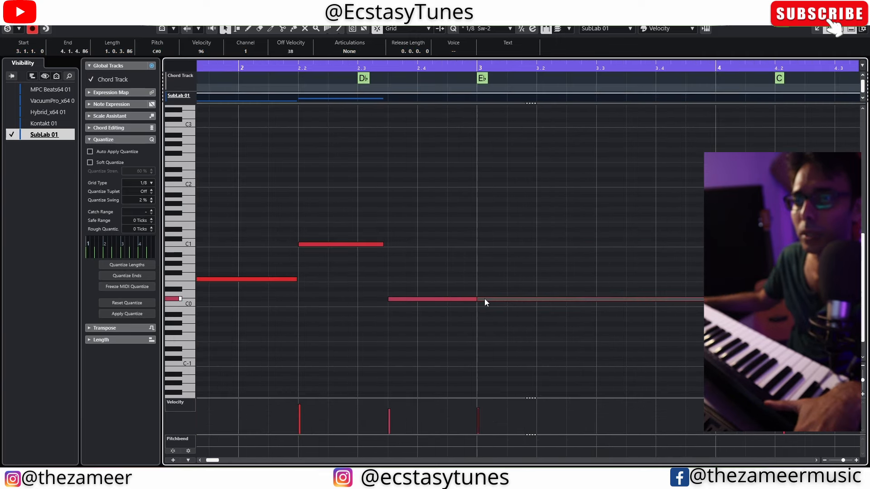
{"action": "mouse_move", "coordinate": [485, 298]}
{"action": "left_mouse_down"}
{"action": "mouse_move", "coordinate": [485, 288]}
{"action": "mouse_move", "coordinate": [490, 299]}
{"action": "left_mouse_up"}
{"action": "left_click", "coordinate": [483, 303]}
{"action": "left_click_drag", "start_coordinate": [507, 270], "coordinate": [460, 304]}
{"action": "key", "text": "g"}
{"action": "key", "text": "g"}
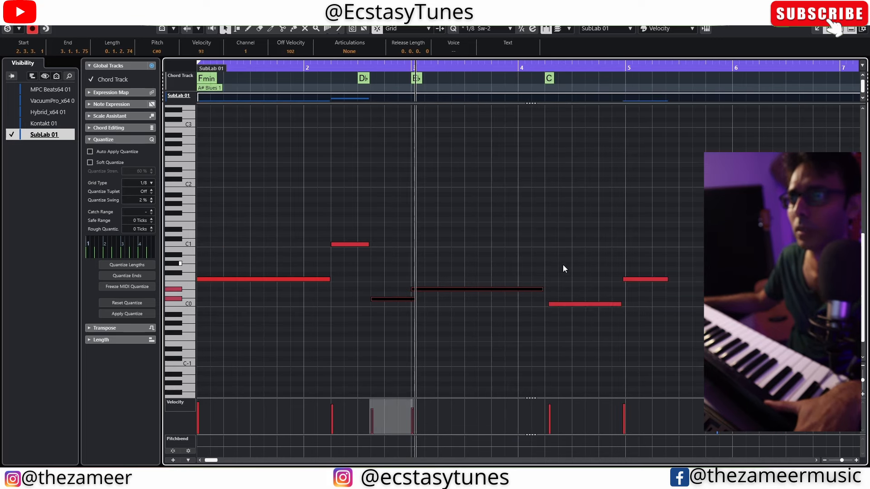
Delete the bass note at bar 5, quantize all remaining bass notes and play them.
{"action": "left_click", "coordinate": [551, 303]}
{"action": "left_click", "coordinate": [644, 279]}
{"action": "key", "text": "Delete"}
{"action": "left_click_drag", "start_coordinate": [589, 227], "coordinate": [327, 330]}
{"action": "key", "text": "q"}
{"action": "key", "text": "space"}
Draw a short D#1 bass note on beat 3 of bar 3, above the long D#0 note.
{"action": "scroll", "coordinate": [610, 344], "scroll_direction": "up", "scroll_amount": 2}
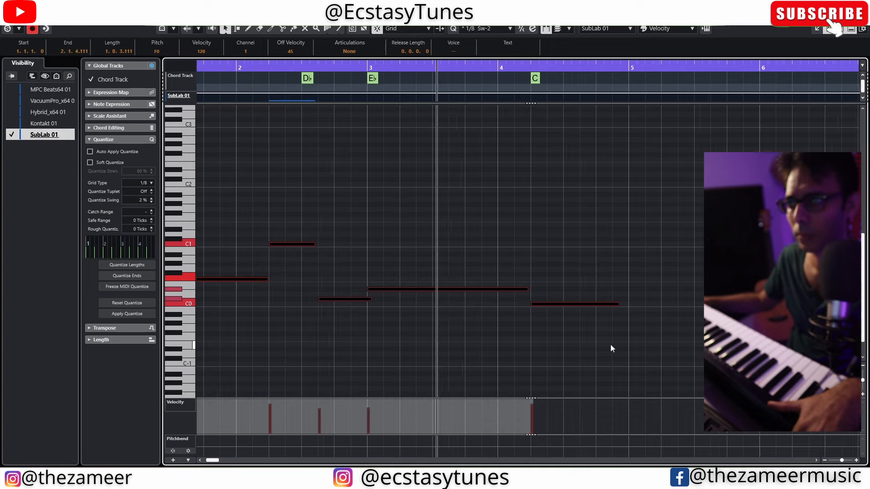
{"action": "scroll", "coordinate": [589, 345], "scroll_direction": "down", "scroll_amount": 2}
{"action": "scroll", "coordinate": [501, 347], "scroll_direction": "up", "scroll_amount": 1}
{"action": "scroll", "coordinate": [512, 345], "scroll_direction": "down", "scroll_amount": 1}
{"action": "scroll", "coordinate": [530, 335], "scroll_direction": "up", "scroll_amount": 2}
{"action": "left_click", "coordinate": [550, 311]}
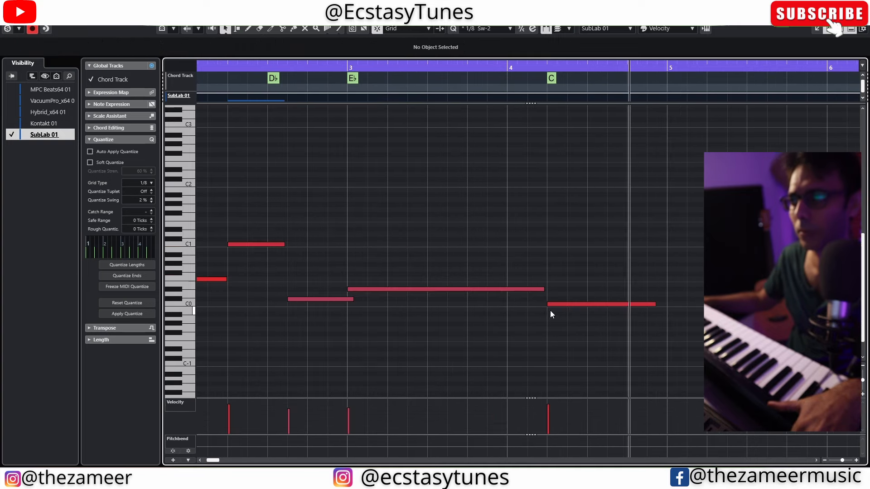
{"action": "left_click", "coordinate": [435, 289]}
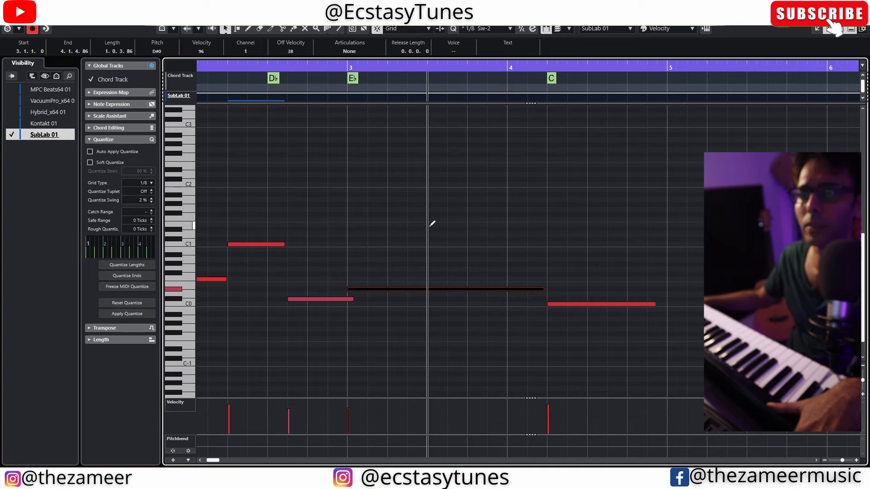
{"action": "left_click", "coordinate": [433, 228]}
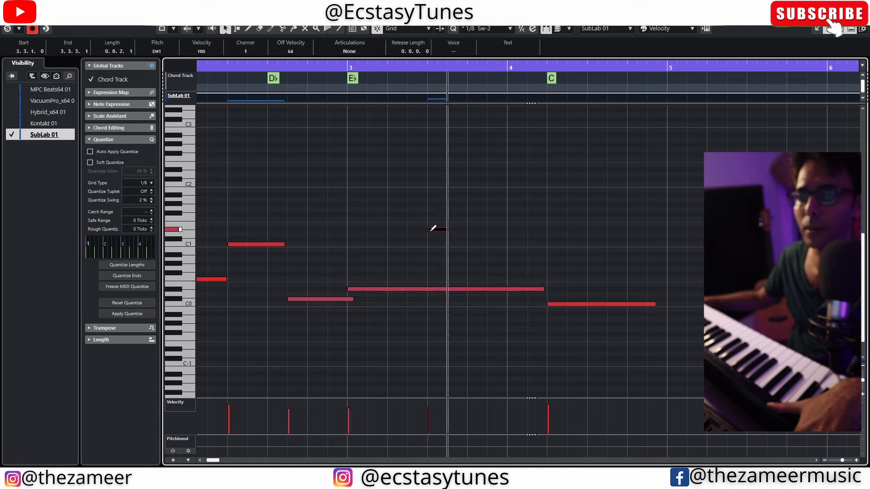
Draw a short G1 bass note at 3.3.3, following the D#1 note, and select the bass notes from bar 3 onward.
{"action": "left_click", "coordinate": [438, 240]}
{"action": "left_click_drag", "start_coordinate": [575, 223], "coordinate": [694, 190]}
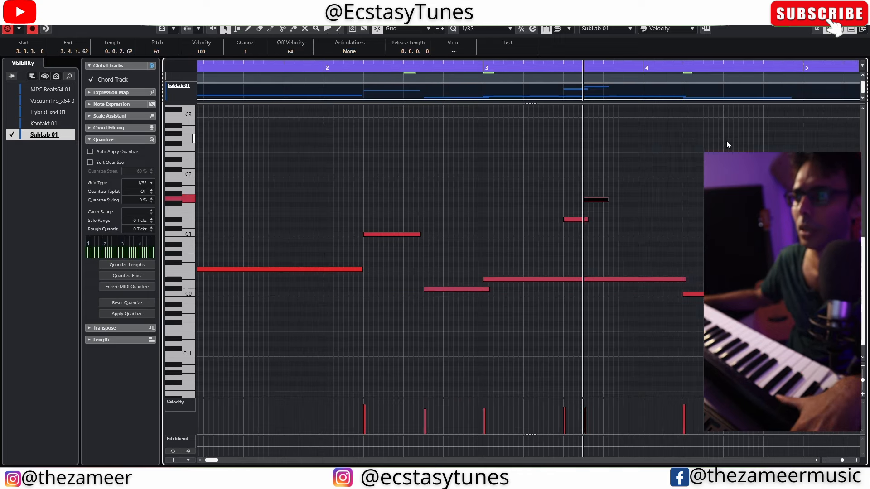
{"action": "left_click_drag", "start_coordinate": [828, 131], "coordinate": [515, 363]}
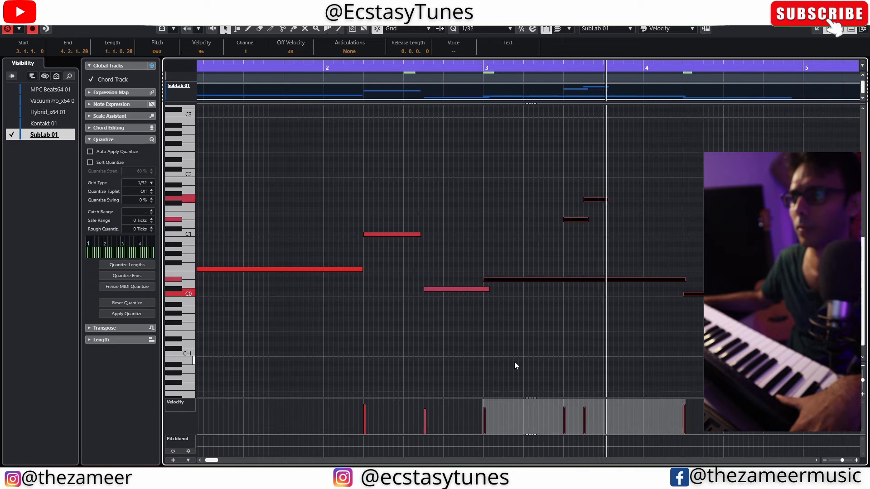
{"action": "key", "text": "g"}
{"action": "key", "text": "g"}
{"action": "key", "text": "space"}
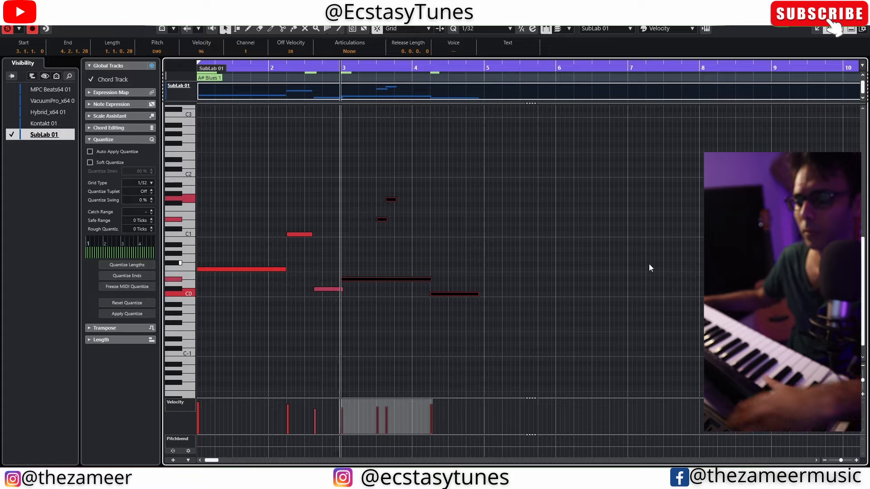
Split the SubLab 01 part just before bar 5 and trim the second part's start to bar 5.
{"action": "key", "text": "Return"}
{"action": "key", "text": "Return"}
{"action": "key", "text": "period"}
{"action": "key", "text": "space"}
{"action": "key", "text": "g"}
{"action": "key", "text": "g"}
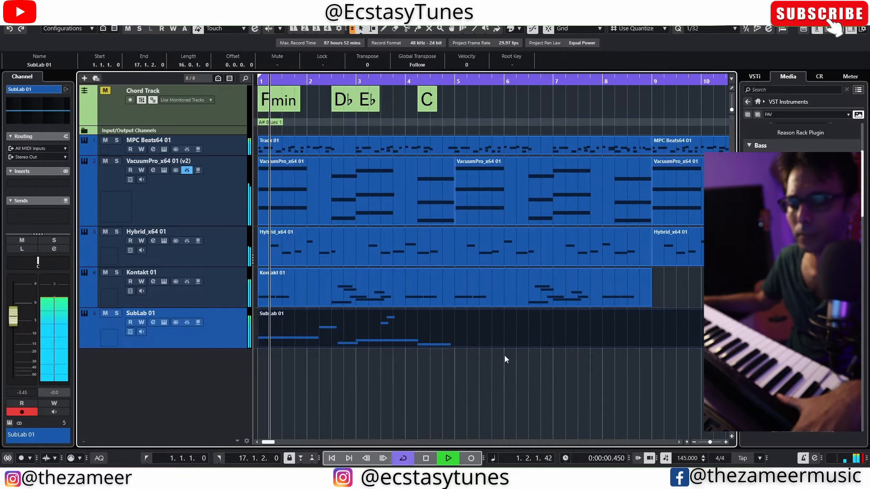
{"action": "scroll", "coordinate": [419, 367], "scroll_direction": "up", "scroll_amount": 3}
{"action": "left_click", "coordinate": [533, 348], "text": "alt"}
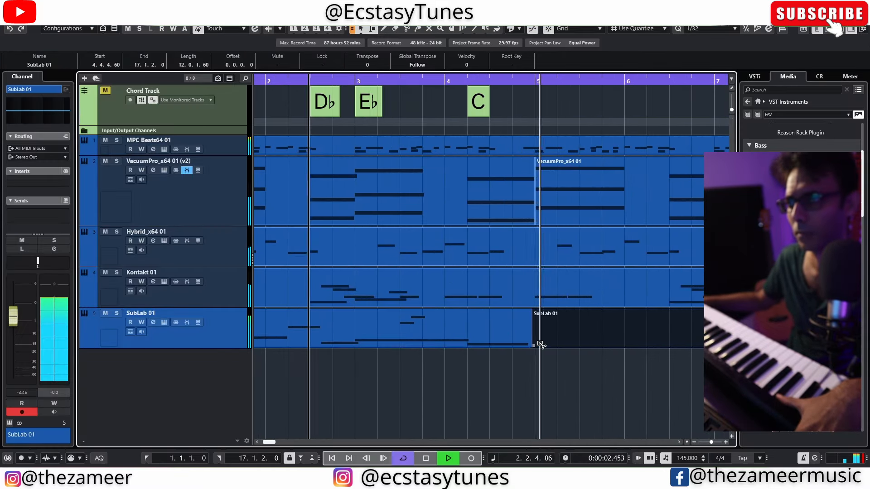
{"action": "left_click_drag", "start_coordinate": [531, 345], "coordinate": [536, 343]}
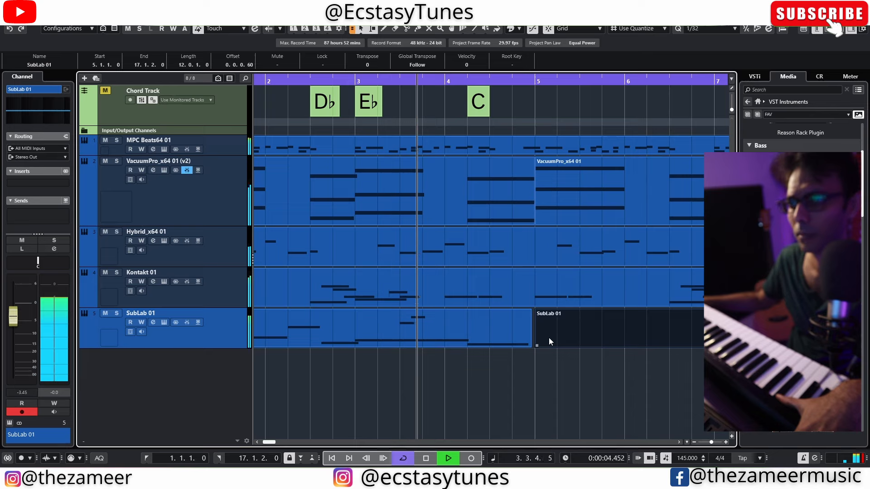
Open the first SubLab 01 part for note editing and undo the last note change.
{"action": "double_click", "coordinate": [317, 324]}
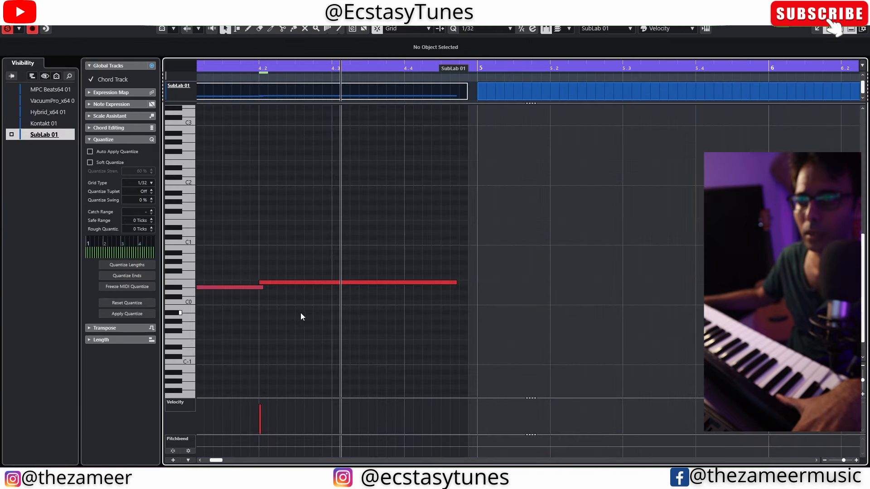
{"action": "key", "text": "ctrl+z"}
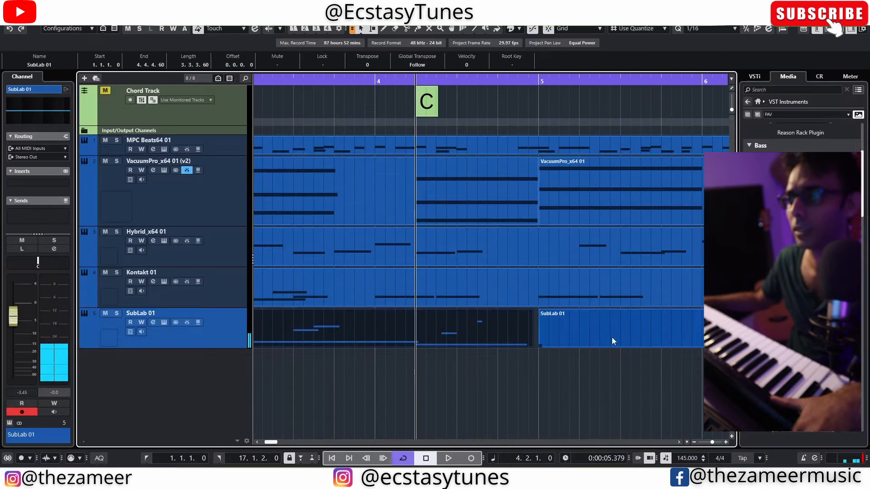
Delete the leftover SubLab 01 part starting at bar 5 and extend the first bass part's end to bar 5.
{"action": "key", "text": "g"}
{"action": "key", "text": "g"}
{"action": "left_click", "coordinate": [588, 329]}
{"action": "key", "text": "Delete"}
{"action": "left_click_drag", "start_coordinate": [549, 346], "coordinate": [552, 346]}
Duplicate the four-bar SubLab 01 part, then duplicate both copies to fill the track up to bar 17.
{"action": "key", "text": "ctrl+d"}
{"action": "key", "text": "g"}
{"action": "key", "text": "g"}
{"action": "left_click_drag", "start_coordinate": [344, 371], "coordinate": [430, 330]}
{"action": "key", "text": "ctrl+d"}
{"action": "key", "text": "space"}
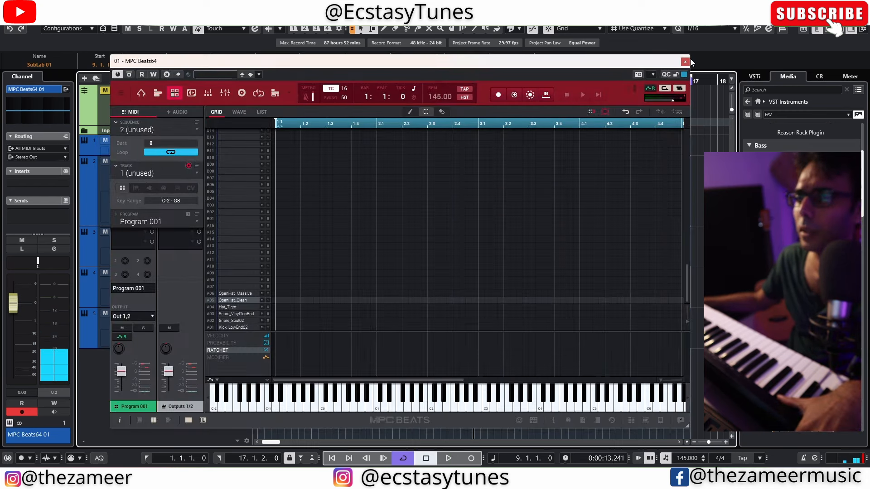
{"action": "left_click", "coordinate": [208, 93]}
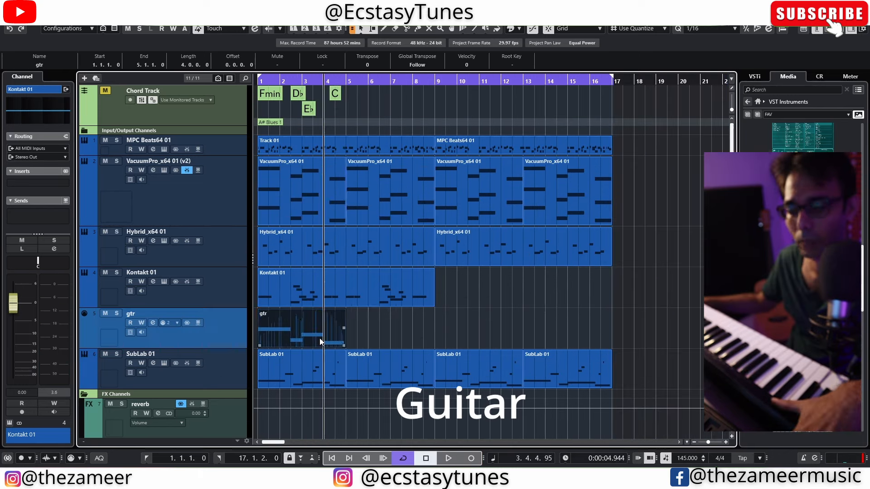
Duplicate the four-bar gtr part to bar 5 and play the arrangement.
{"action": "key", "text": "ctrl+d"}
{"action": "key", "text": "space"}
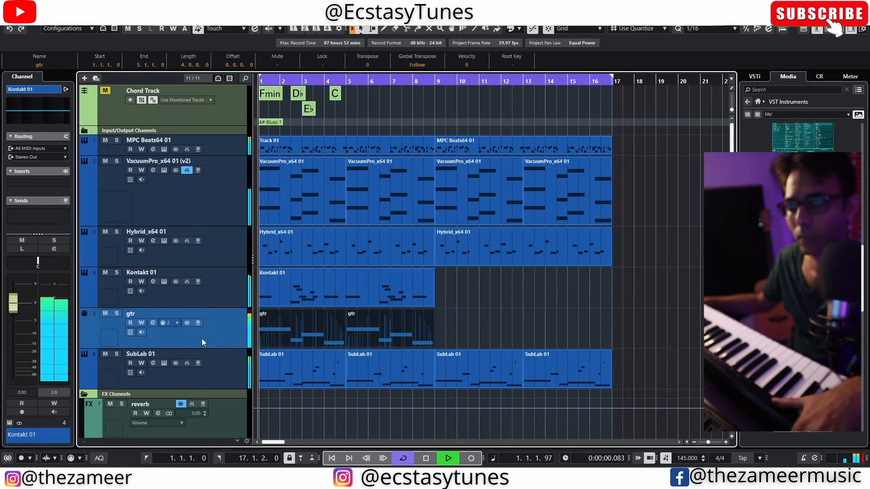
{"action": "key", "text": "h"}
{"action": "key", "text": "g"}
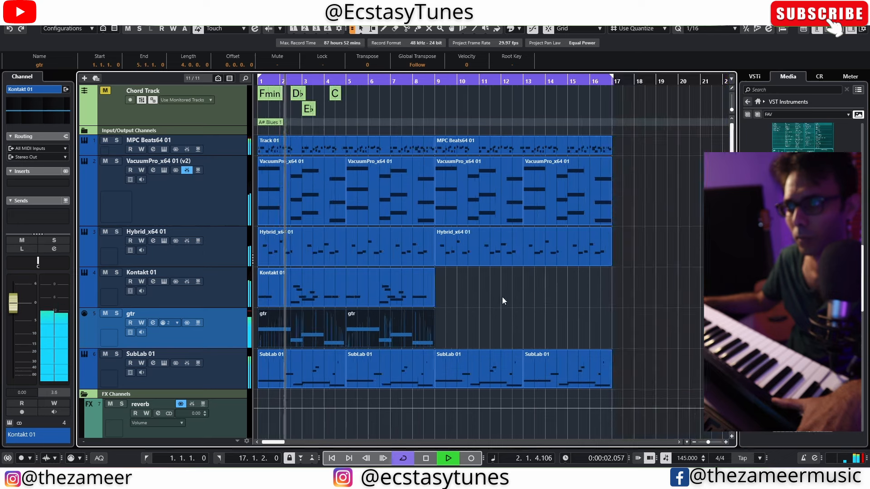
Duplicate the Kontakt 01 part and both gtr parts together to bar 9, filling both tracks up to bar 17.
{"action": "left_click_drag", "start_coordinate": [502, 297], "coordinate": [277, 344]}
{"action": "key", "text": "ctrl+d"}
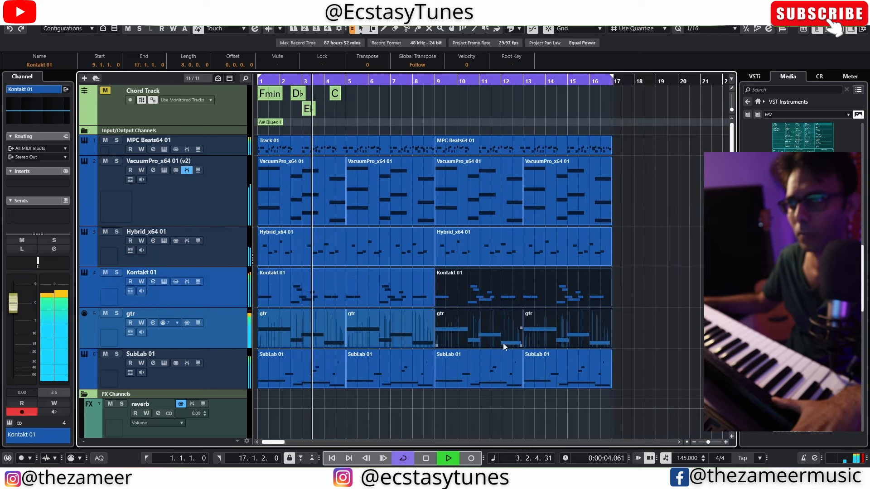
{"action": "key", "text": "g"}
{"action": "key", "text": "h"}
{"action": "key", "text": "h"}
{"action": "key", "text": "h"}
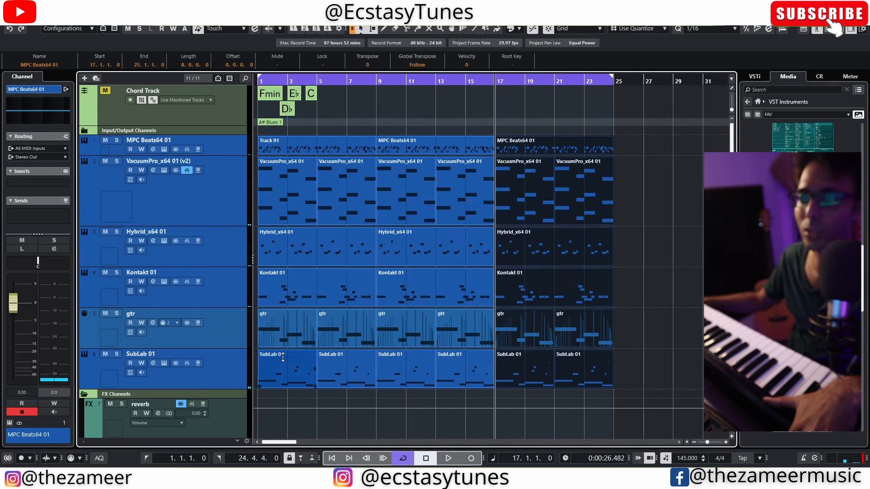
Trim the start of the first drum part, Track 01, to bar 3 and play the intro.
{"action": "left_click", "coordinate": [274, 277]}
{"action": "double_click", "coordinate": [270, 177]}
{"action": "left_click", "coordinate": [261, 154]}
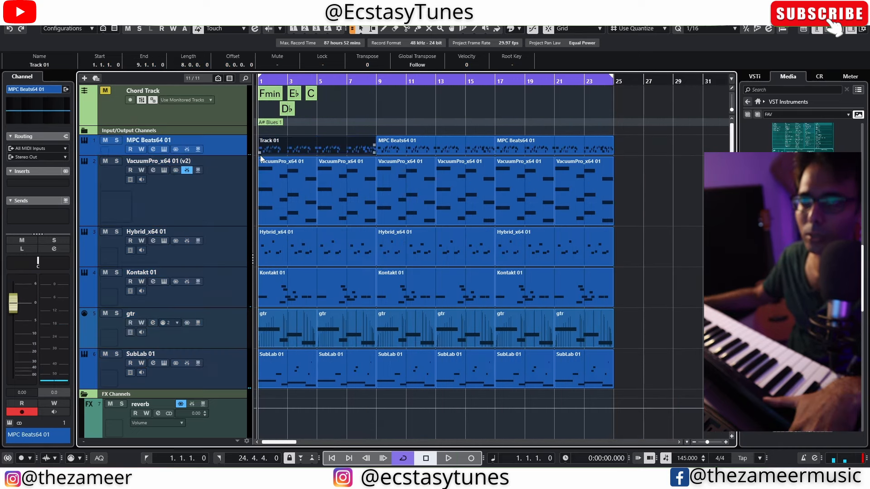
{"action": "left_click_drag", "start_coordinate": [259, 152], "coordinate": [288, 152]}
{"action": "left_click", "coordinate": [308, 213]}
{"action": "key", "text": "space"}
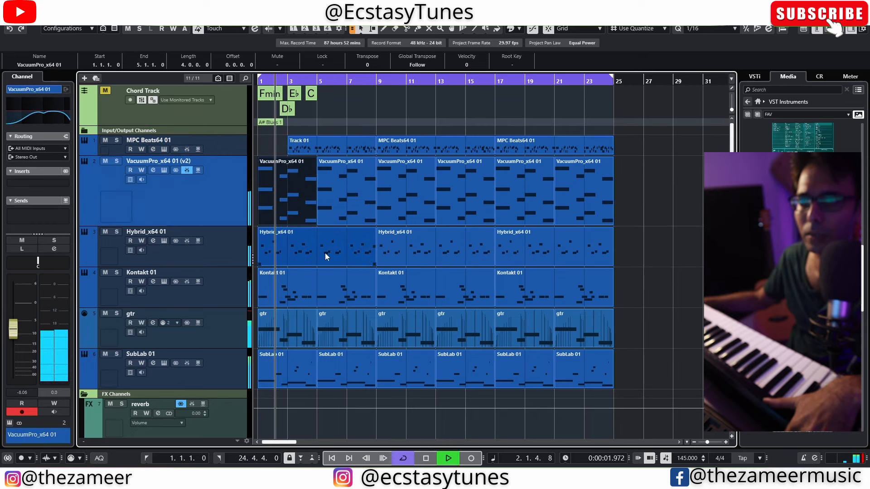
{"action": "key", "text": "space"}
Trim the start of the first drum part, Track 01, to about bar 5.
{"action": "left_click", "coordinate": [297, 153]}
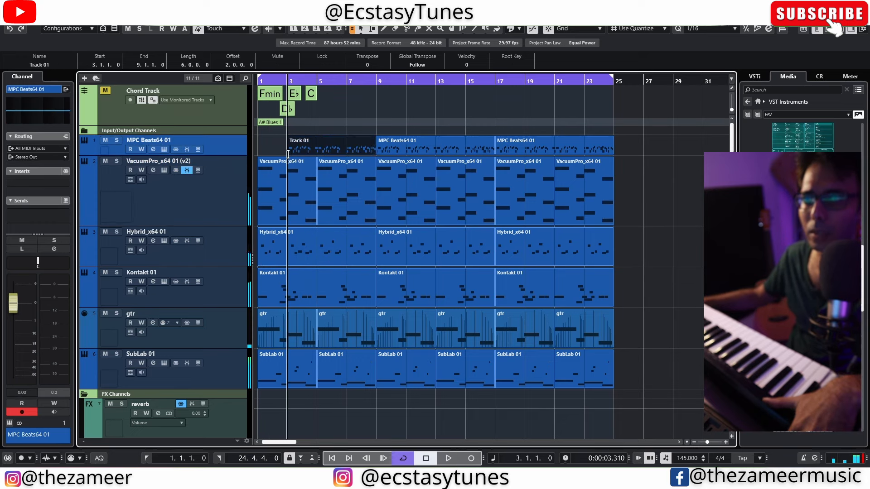
{"action": "left_click_drag", "start_coordinate": [288, 154], "coordinate": [319, 153]}
{"action": "scroll", "coordinate": [312, 152], "scroll_direction": "up", "scroll_amount": 5}
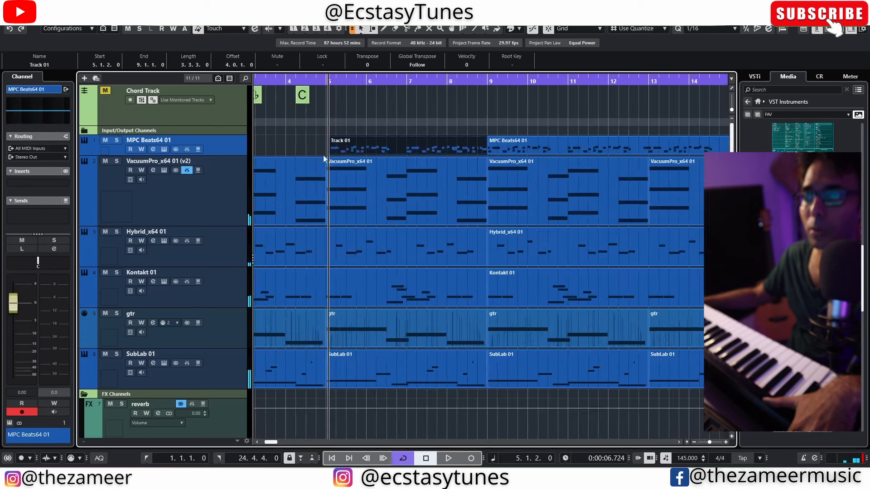
{"action": "scroll", "coordinate": [380, 199], "scroll_direction": "down", "scroll_amount": 4}
Play from bar 1 and listen to the drumless intro up to bar 5.
{"action": "left_click", "coordinate": [282, 385]}
{"action": "key", "text": "space"}
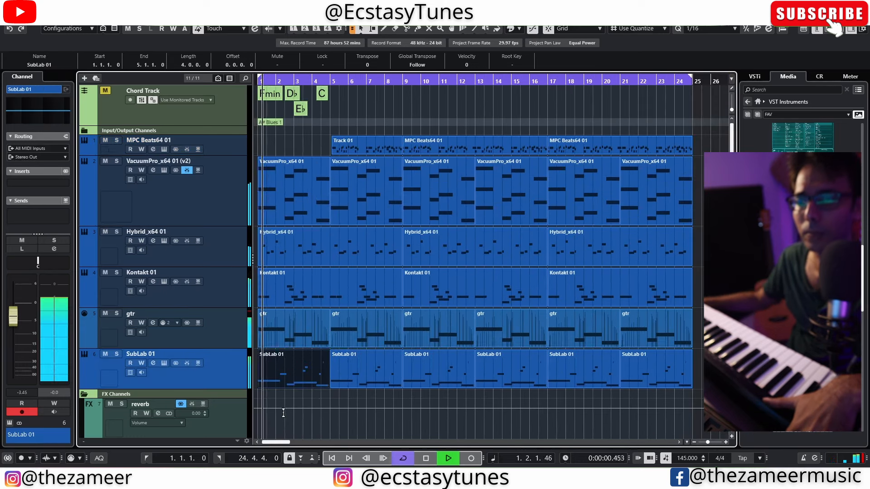
{"action": "scroll", "coordinate": [282, 413], "scroll_direction": "up", "scroll_amount": 3}
{"action": "scroll", "coordinate": [331, 421], "scroll_direction": "up", "scroll_amount": 3}
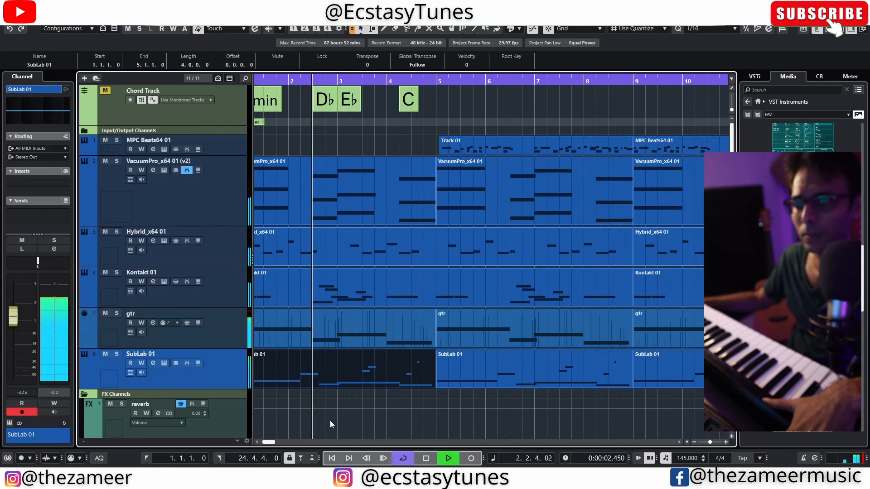
{"action": "scroll", "coordinate": [272, 425], "scroll_direction": "down", "scroll_amount": 3}
{"action": "scroll", "coordinate": [290, 425], "scroll_direction": "up", "scroll_amount": 1}
{"action": "scroll", "coordinate": [317, 424], "scroll_direction": "up", "scroll_amount": 3}
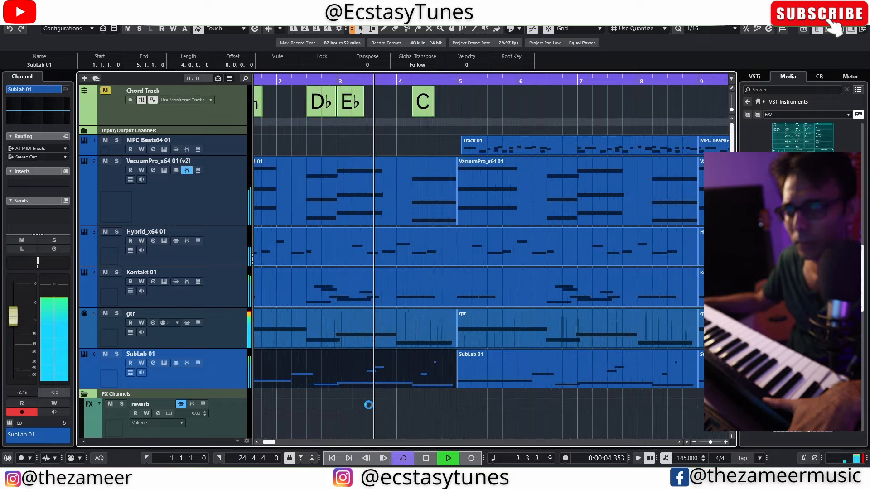
{"action": "scroll", "coordinate": [384, 421], "scroll_direction": "down", "scroll_amount": 3}
{"action": "scroll", "coordinate": [355, 398], "scroll_direction": "up", "scroll_amount": 3}
{"action": "scroll", "coordinate": [365, 396], "scroll_direction": "down", "scroll_amount": 4}
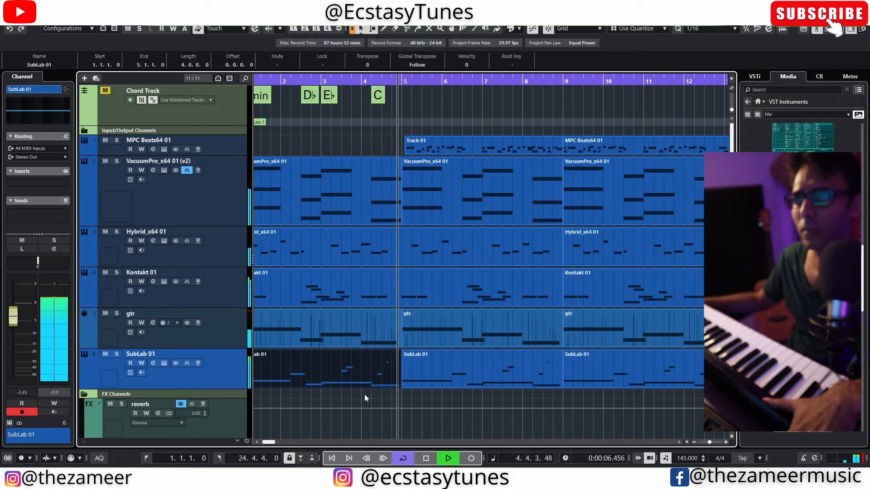
Delete the gtr part in bars 1 to 4 and the Track 01 drum part starting near bar 5.
{"action": "left_click", "coordinate": [330, 334]}
{"action": "key", "text": "space"}
{"action": "key", "text": "Delete"}
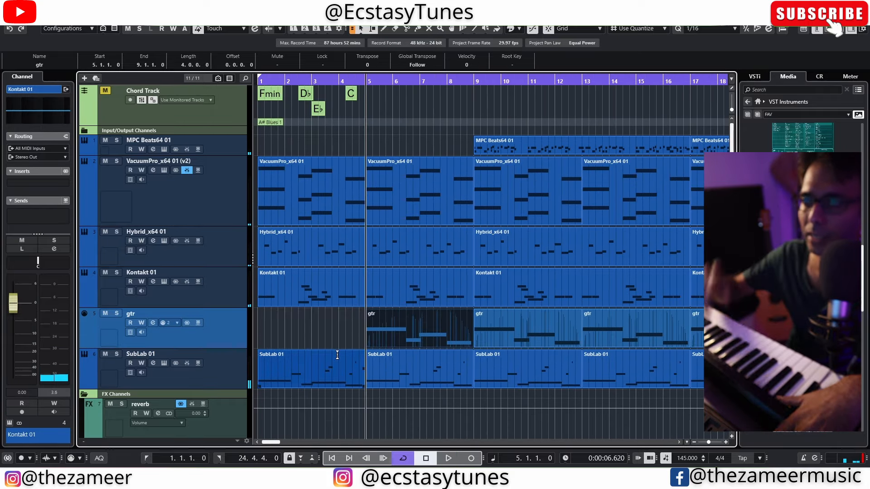
Play the arrangement from bar 1 and listen to the guitar entry at bar 5 and the drum entry at bar 9.
{"action": "left_click", "coordinate": [332, 381]}
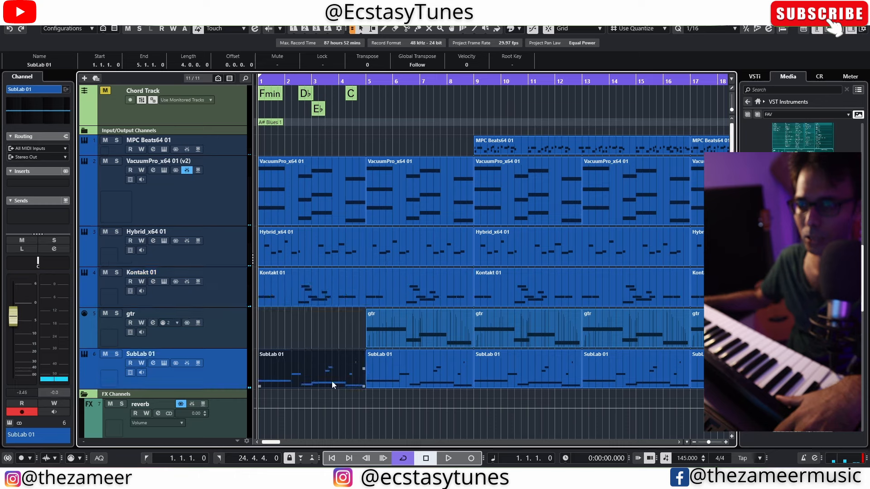
{"action": "key", "text": "space"}
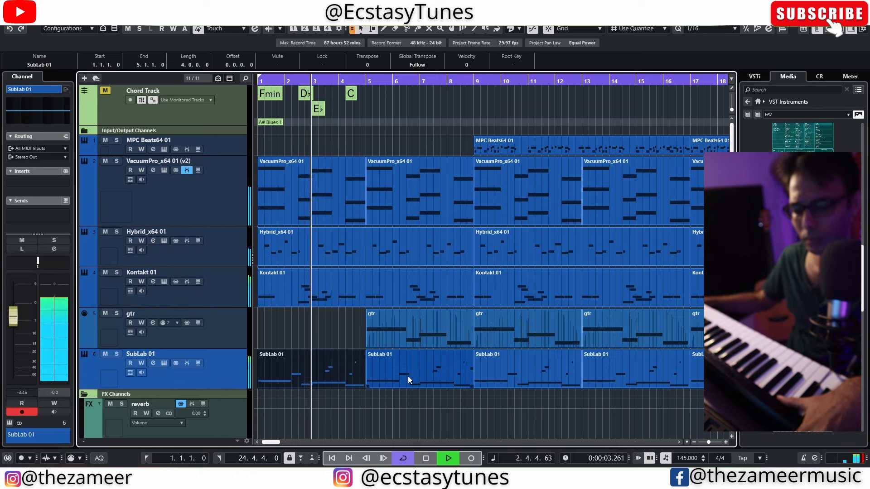
{"action": "scroll", "coordinate": [359, 425], "scroll_direction": "up", "scroll_amount": 3}
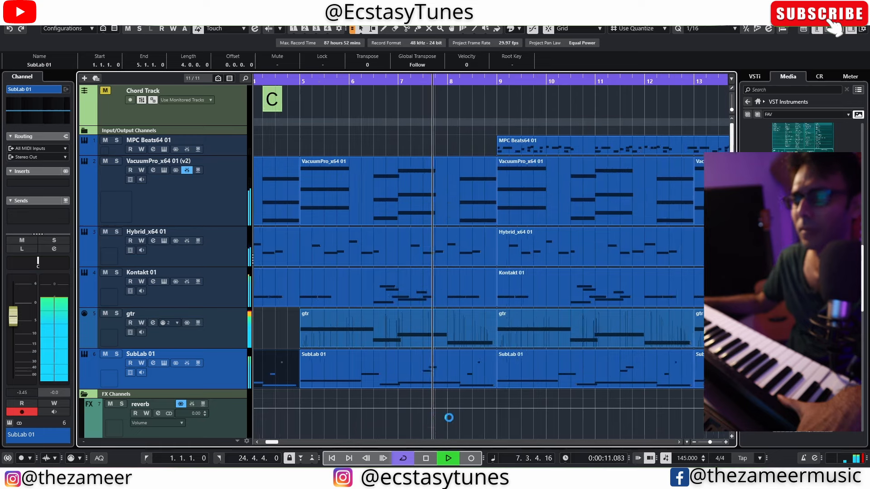
{"action": "scroll", "coordinate": [448, 418], "scroll_direction": "down", "scroll_amount": 2}
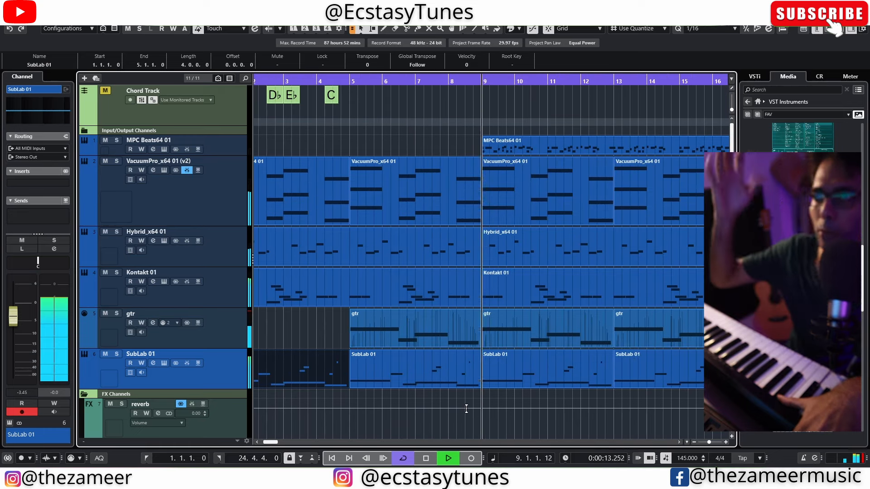
{"action": "scroll", "coordinate": [437, 427], "scroll_direction": "down", "scroll_amount": 2}
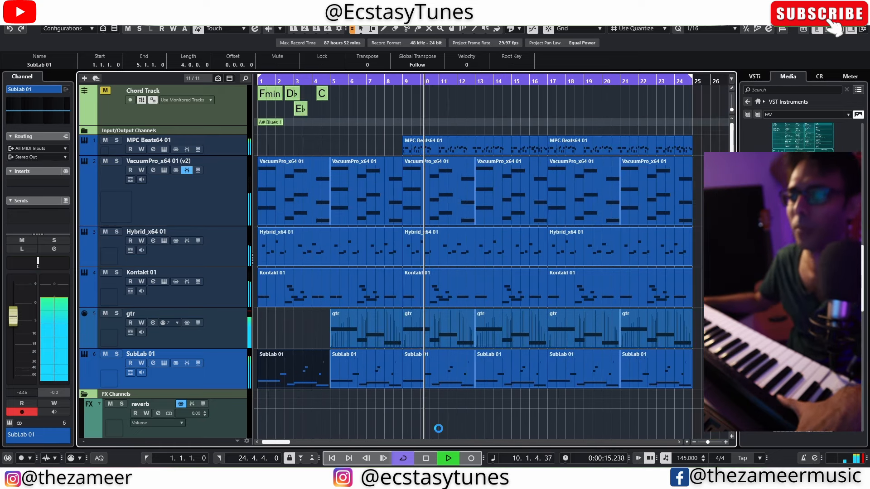
Shorten the end of the MPC Beats64 01 part starting at bar 9 to leave a drum break before bar 17.
{"action": "scroll", "coordinate": [446, 428], "scroll_direction": "up", "scroll_amount": 1}
{"action": "scroll", "coordinate": [459, 430], "scroll_direction": "down", "scroll_amount": 1}
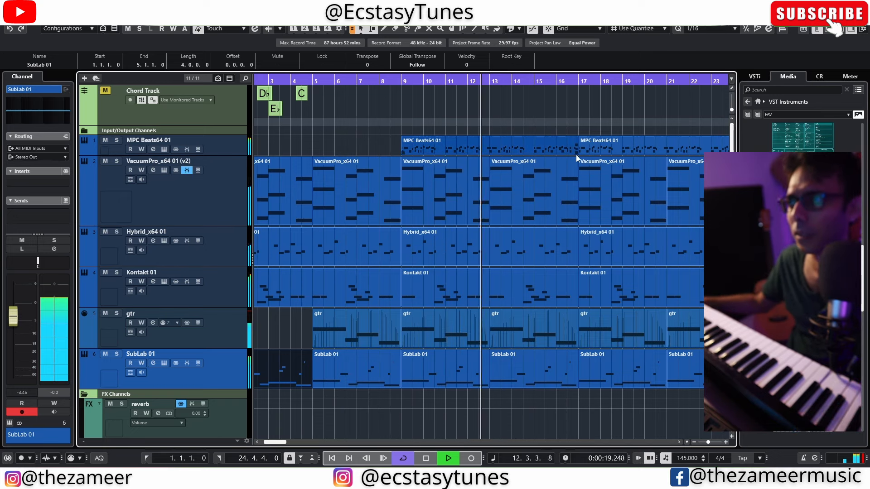
{"action": "left_click_drag", "start_coordinate": [577, 154], "coordinate": [566, 154]}
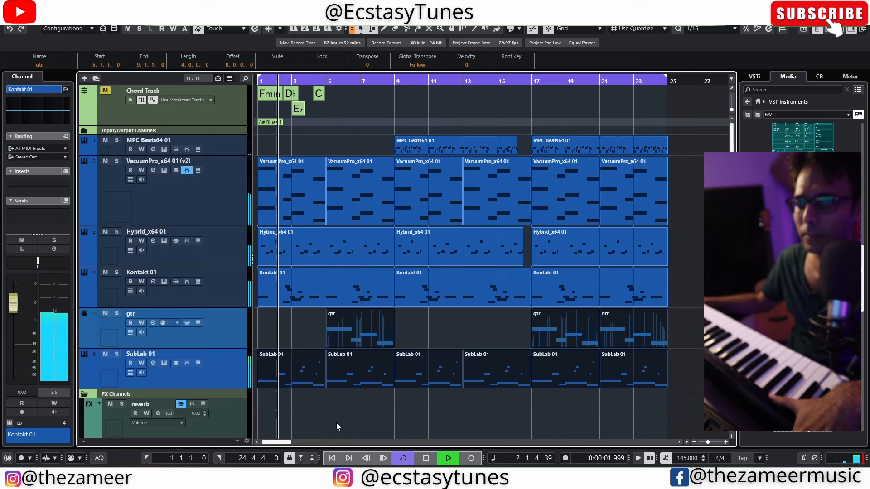
Play the revised arrangement from the start and check the transitions at bars 5 and 9.
{"action": "scroll", "coordinate": [274, 424], "scroll_direction": "up", "scroll_amount": 3}
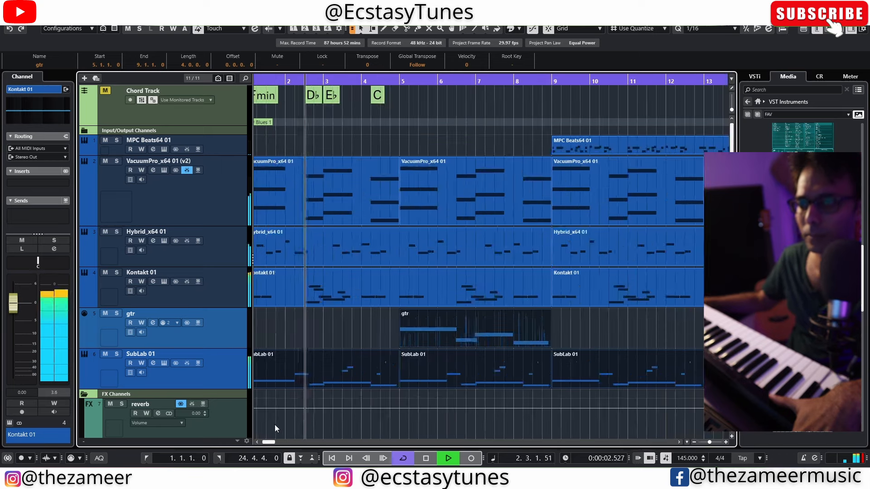
{"action": "scroll", "coordinate": [405, 417], "scroll_direction": "down", "scroll_amount": 2}
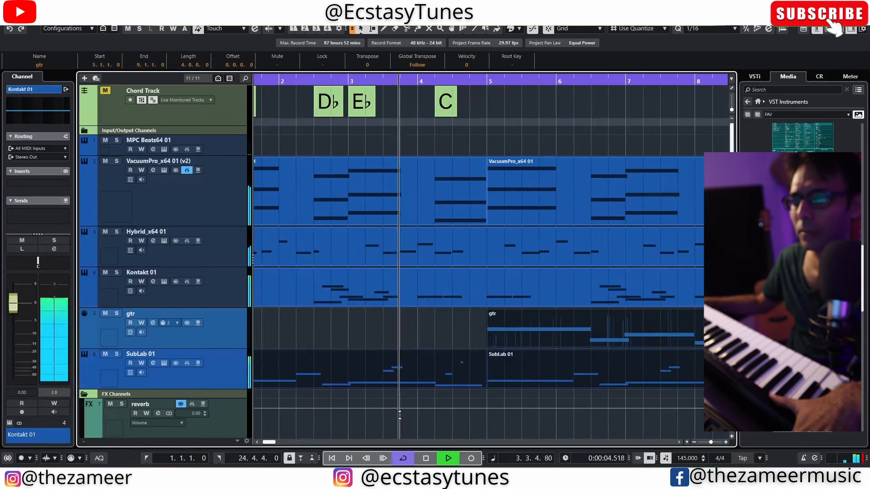
{"action": "scroll", "coordinate": [407, 416], "scroll_direction": "up", "scroll_amount": 3}
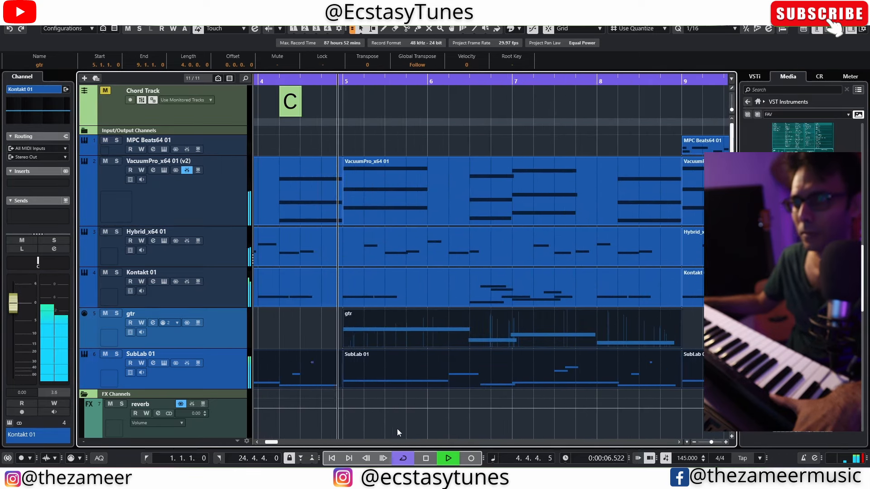
{"action": "scroll", "coordinate": [397, 428], "scroll_direction": "down", "scroll_amount": 4}
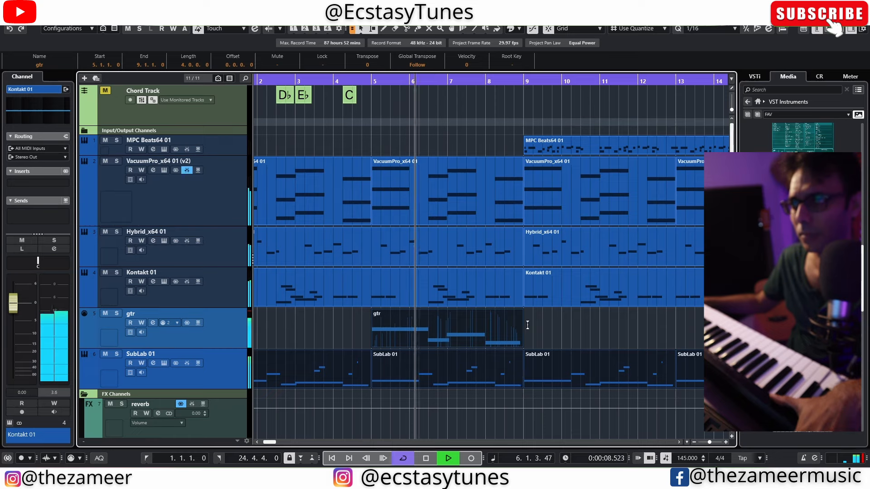
{"action": "scroll", "coordinate": [585, 327], "scroll_direction": "down", "scroll_amount": 2}
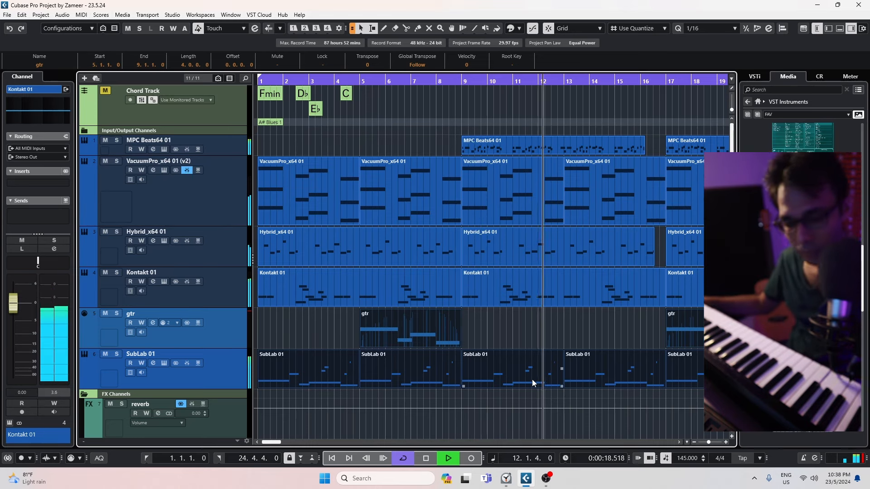
Duplicate all the track parts in bars 17 to 24 so that the copies start at bar 25.
{"action": "scroll", "coordinate": [546, 401], "scroll_direction": "down", "scroll_amount": 5}
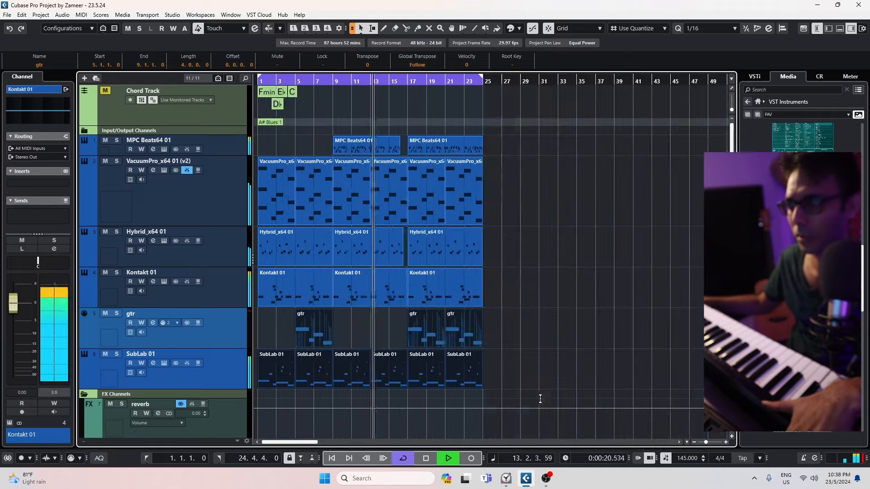
{"action": "scroll", "coordinate": [350, 402], "scroll_direction": "up", "scroll_amount": 3}
{"action": "scroll", "coordinate": [414, 406], "scroll_direction": "up", "scroll_amount": 3}
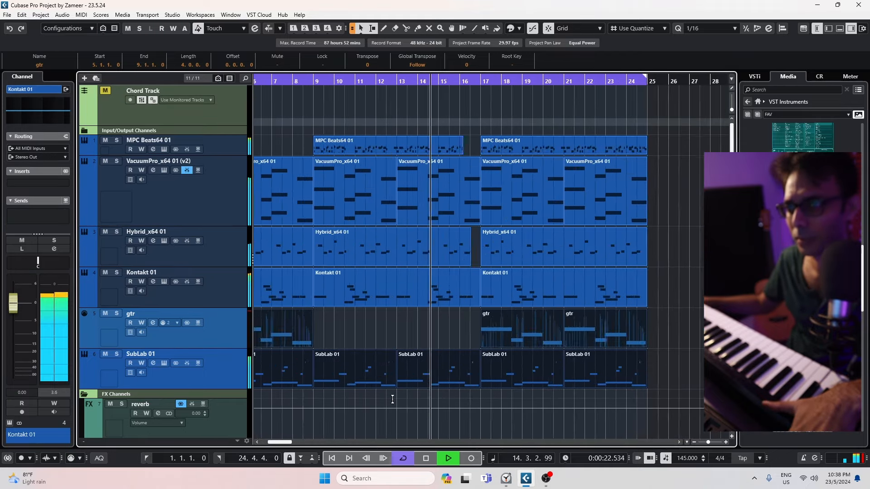
{"action": "scroll", "coordinate": [433, 403], "scroll_direction": "up", "scroll_amount": 1}
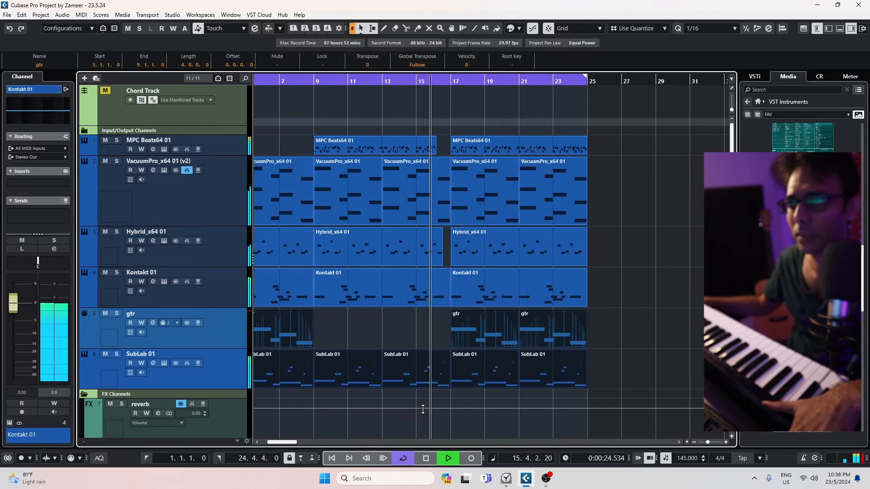
{"action": "scroll", "coordinate": [448, 393], "scroll_direction": "up", "scroll_amount": 1}
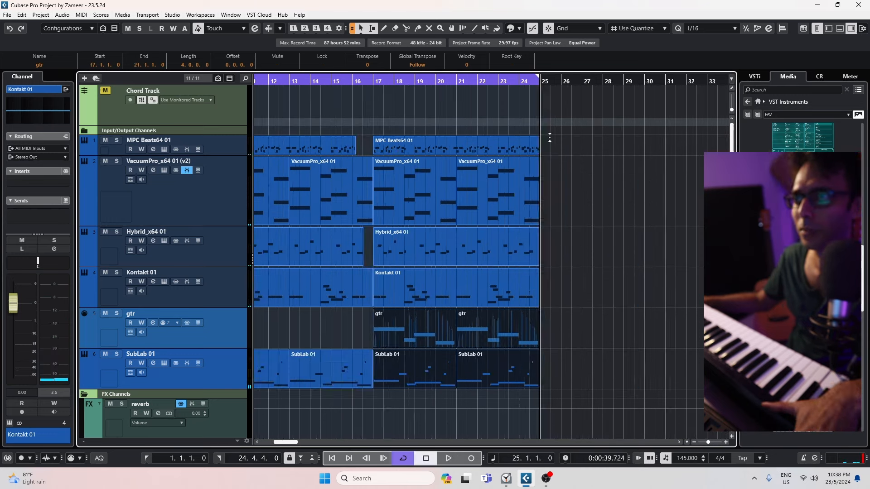
{"action": "left_click_drag", "start_coordinate": [546, 149], "coordinate": [387, 389]}
{"action": "key", "text": "ctrl+d"}
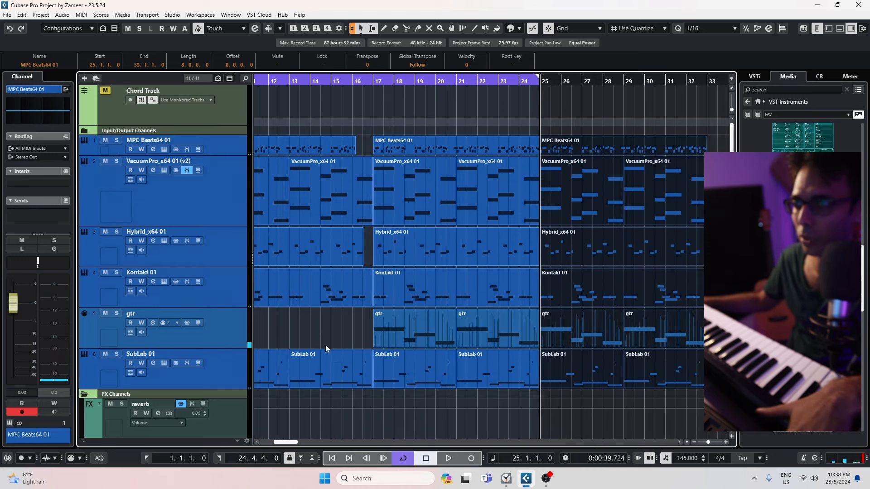
Delete the two gtr parts in bars 17 to 24.
{"action": "scroll", "coordinate": [358, 272], "scroll_direction": "up", "scroll_amount": 1}
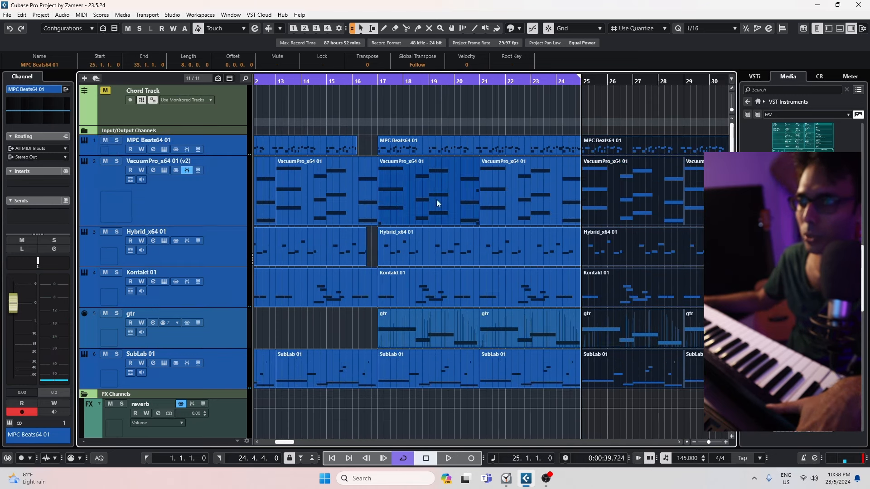
{"action": "left_click", "coordinate": [425, 326]}
{"action": "left_click", "coordinate": [437, 337]}
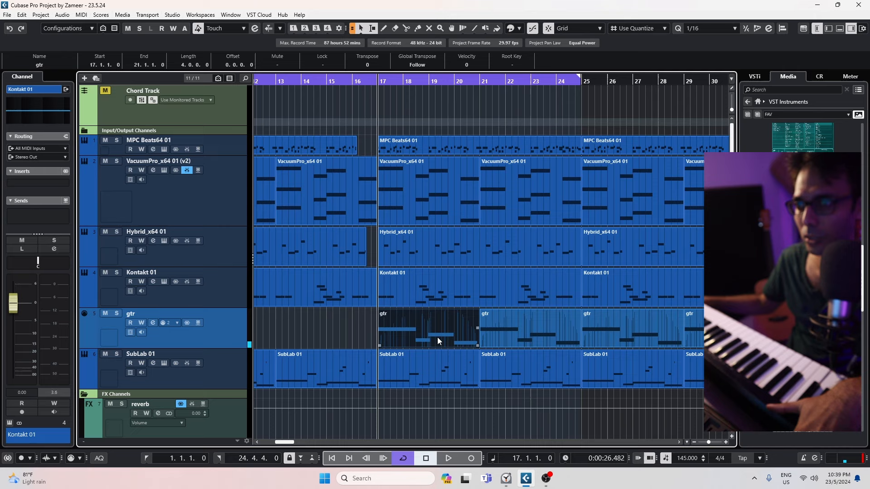
{"action": "left_click", "coordinate": [521, 346], "text": "shift"}
{"action": "key", "text": "Delete"}
Transpose the Hybrid_x64 01 part starting at bar 9 by -12 and play the arrangement from bar 9 to hear it.
{"action": "scroll", "coordinate": [481, 333], "scroll_direction": "down", "scroll_amount": 2}
{"action": "left_click", "coordinate": [399, 258]}
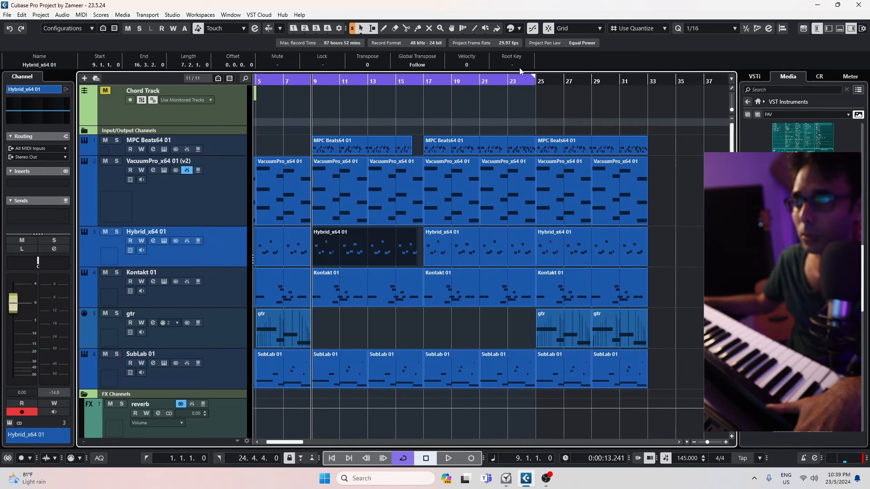
{"action": "key", "text": "space"}
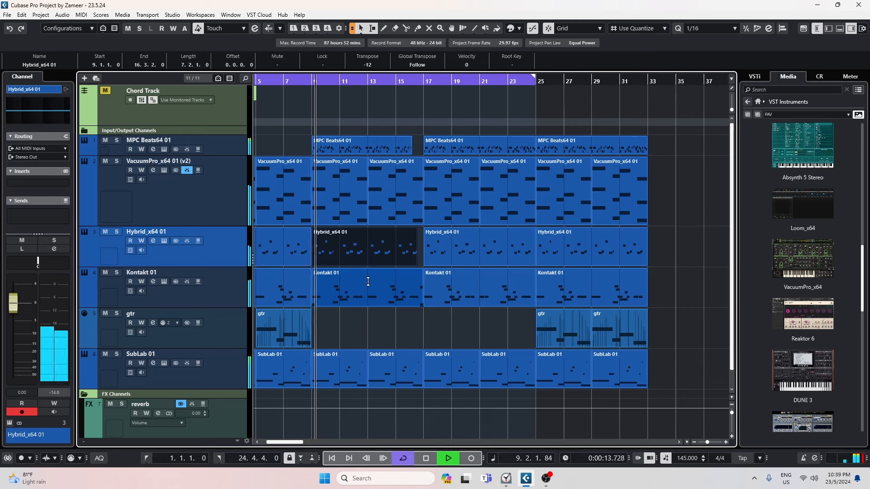
{"action": "scroll", "coordinate": [397, 298], "scroll_direction": "down", "scroll_amount": 2}
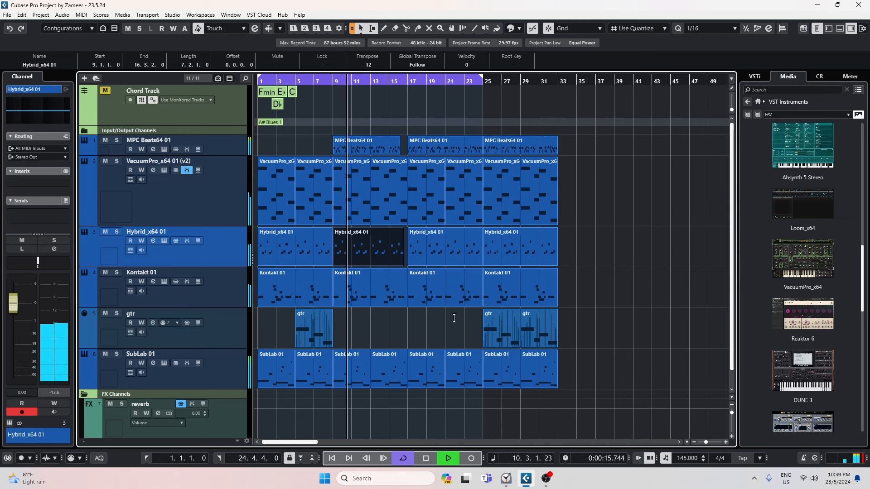
{"action": "left_click", "coordinate": [431, 245]}
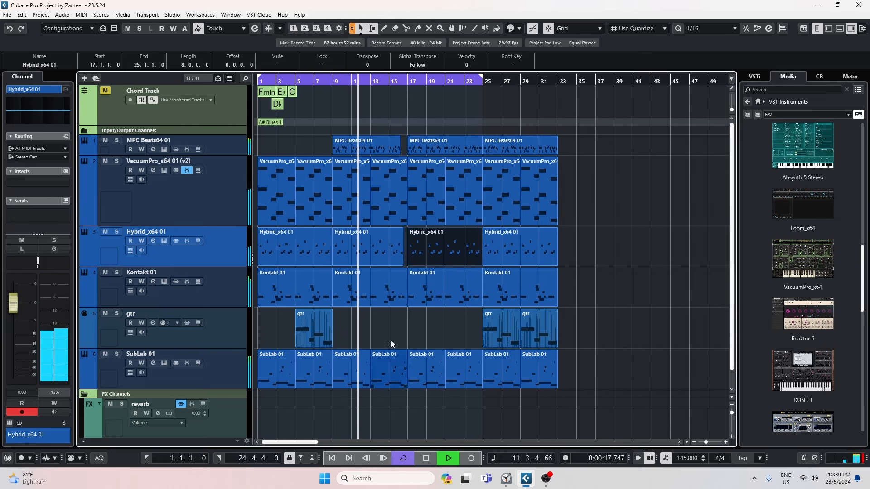
{"action": "scroll", "coordinate": [390, 346], "scroll_direction": "up", "scroll_amount": 2}
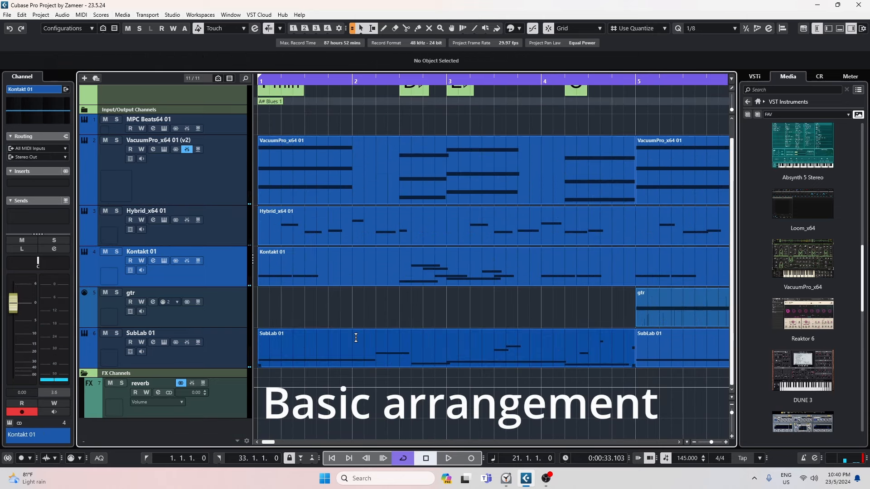